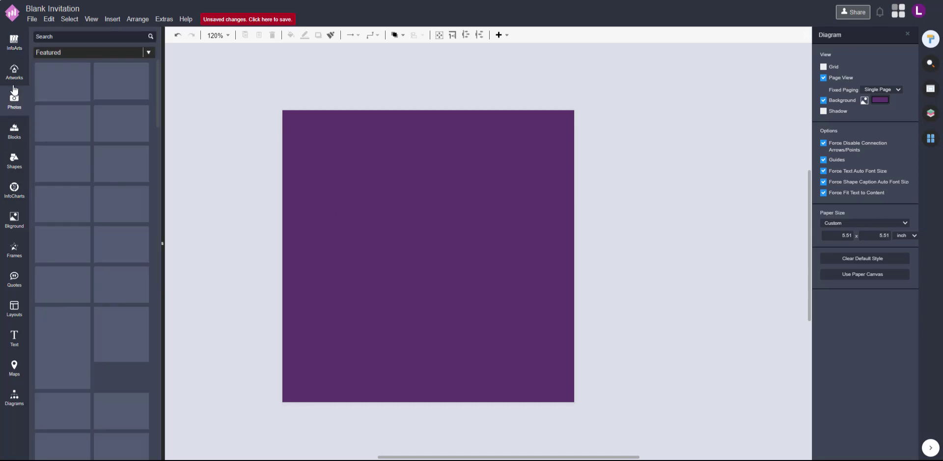
Add the neon "Open 24/7" text effect to the canvas and enlarge it across the middle of the page
{"action": "left_click", "coordinate": [14, 74]}
{"action": "left_click", "coordinate": [16, 337]}
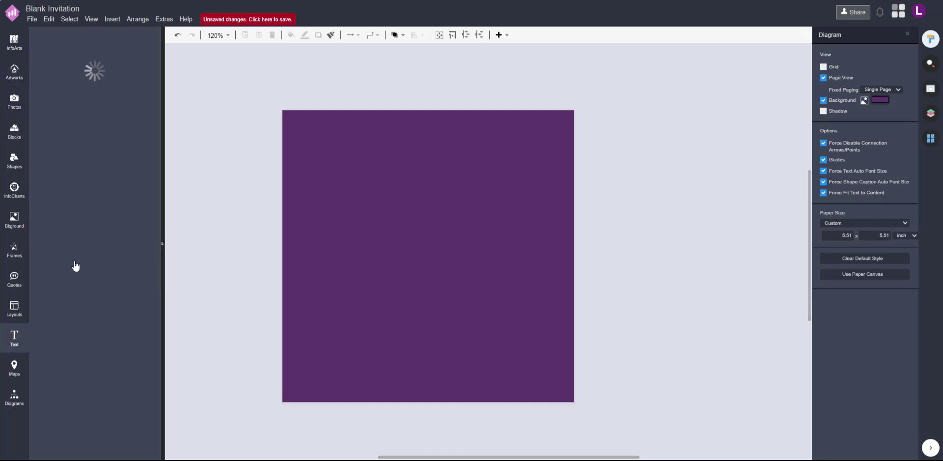
{"action": "scroll", "coordinate": [75, 260], "scroll_direction": "down", "scroll_amount": 2}
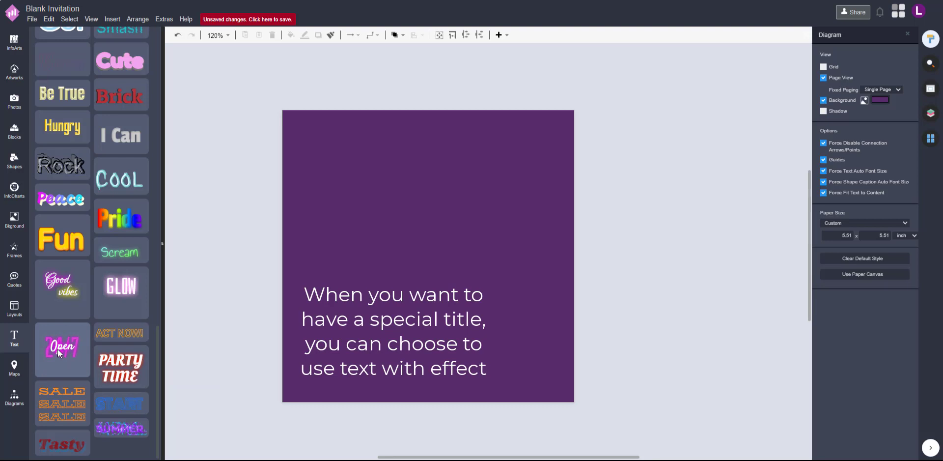
{"action": "left_click_drag", "start_coordinate": [58, 349], "coordinate": [368, 225]}
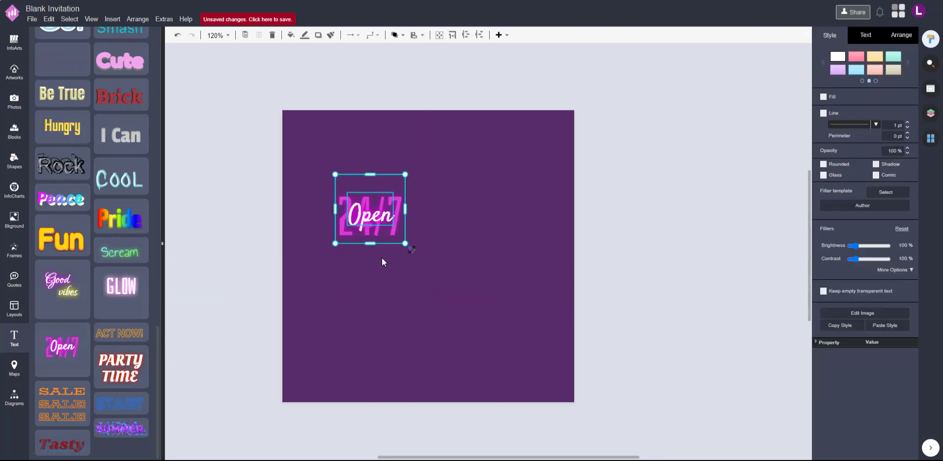
{"action": "left_click_drag", "start_coordinate": [459, 281], "coordinate": [463, 259]}
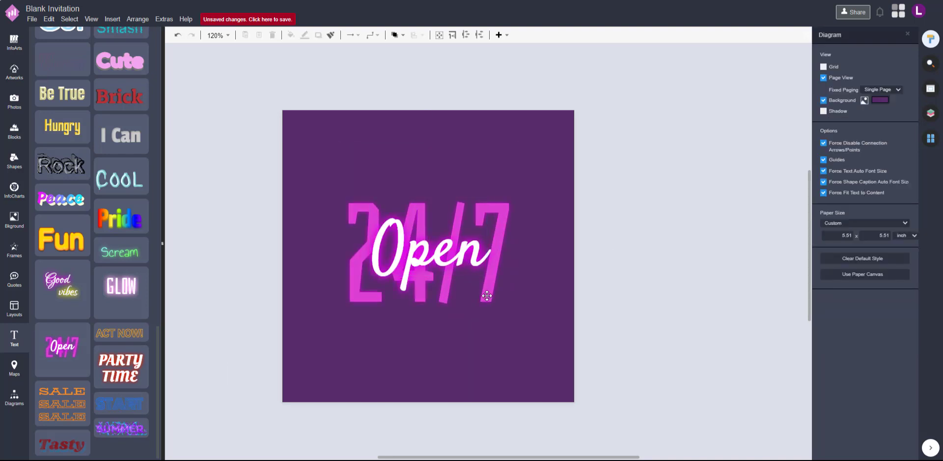
Replace the "24/7" text of the neon effect with "2020"
{"action": "double_click", "coordinate": [487, 296]}
{"action": "type", "text": "2020"}
{"action": "left_click", "coordinate": [595, 243]}
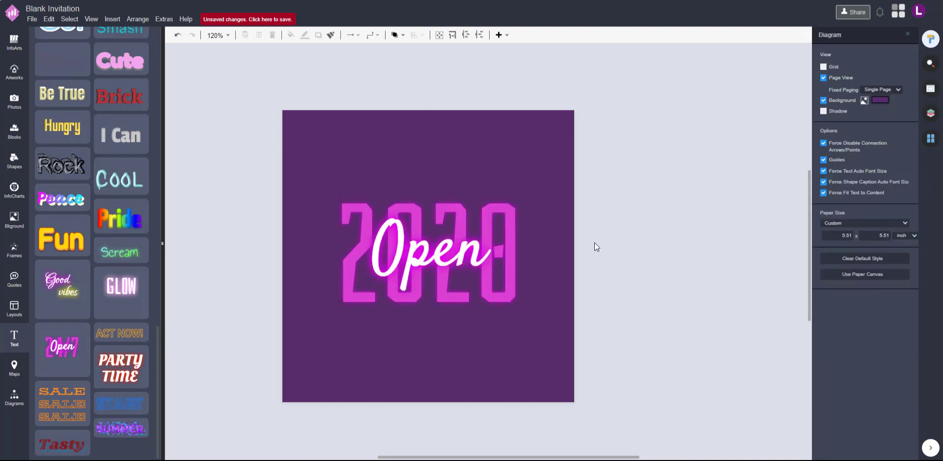
Change the font of the "2020" text to Aldrich
{"action": "double_click", "coordinate": [513, 285]}
{"action": "left_click", "coordinate": [903, 65]}
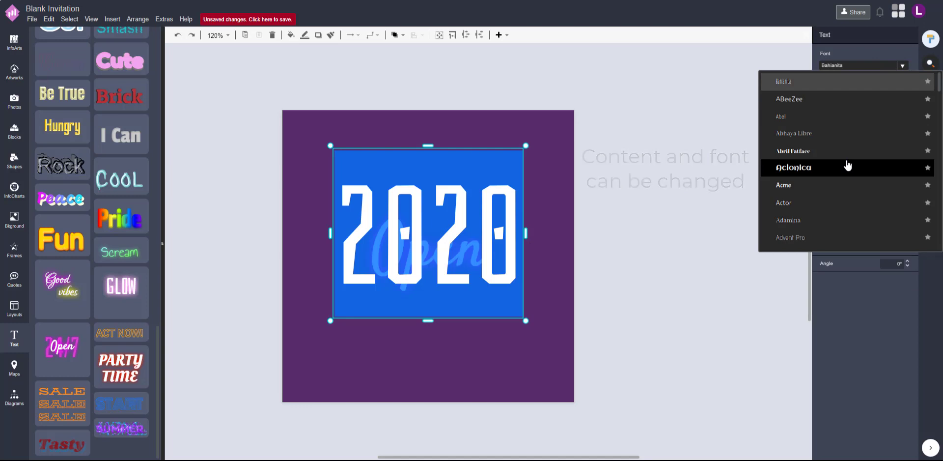
{"action": "scroll", "coordinate": [848, 165], "scroll_direction": "down", "scroll_amount": 3}
{"action": "left_click", "coordinate": [848, 162]}
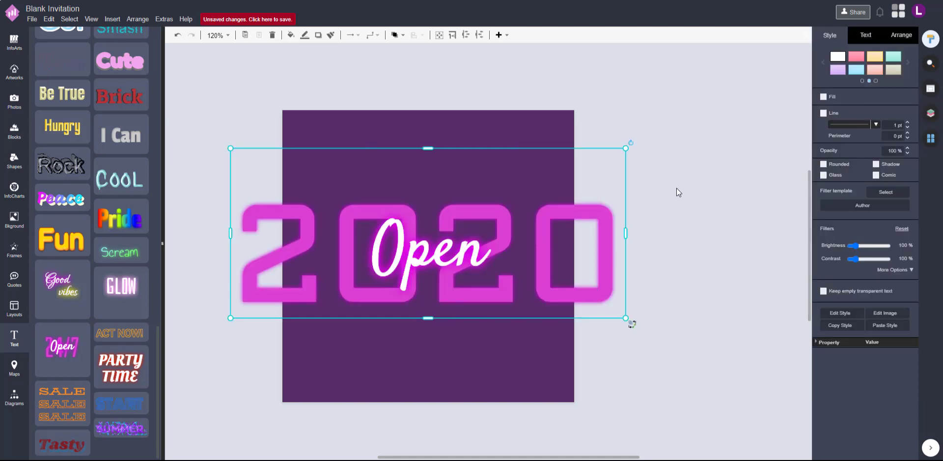
Replace the "Open" script text with "Christmas"
{"action": "left_click", "coordinate": [462, 253]}
{"action": "double_click", "coordinate": [462, 253]}
{"action": "type", "text": "Christmas"}
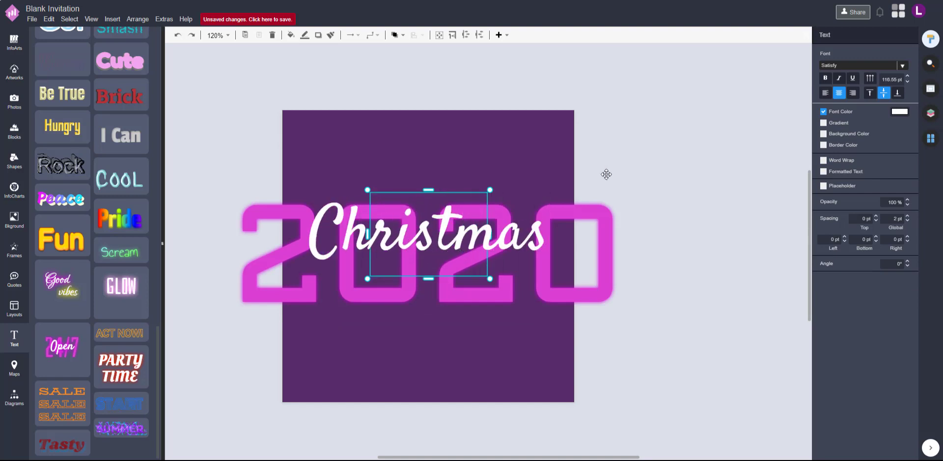
{"action": "left_click", "coordinate": [693, 294]}
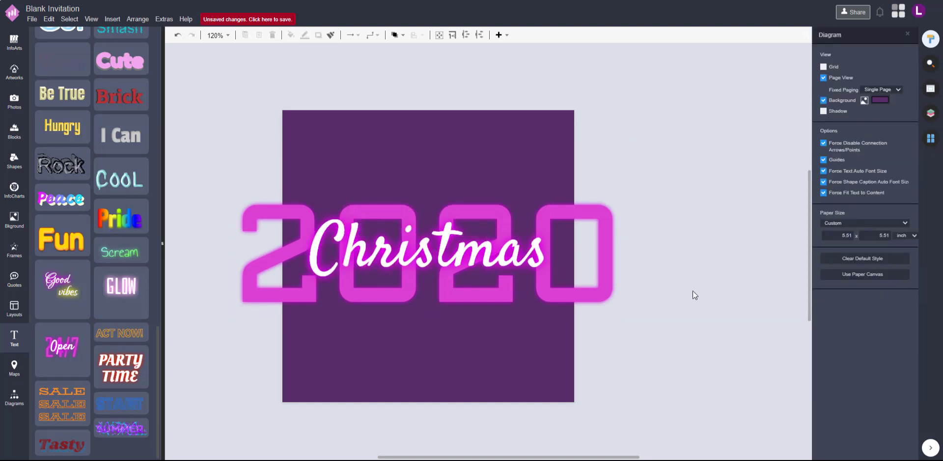
Scale the "2020" and "Christmas" texts down together and place them centred in the upper part of the page
{"action": "left_click", "coordinate": [466, 234]}
{"action": "left_click", "coordinate": [618, 256], "text": "shift"}
{"action": "left_click_drag", "start_coordinate": [627, 150], "coordinate": [455, 221]}
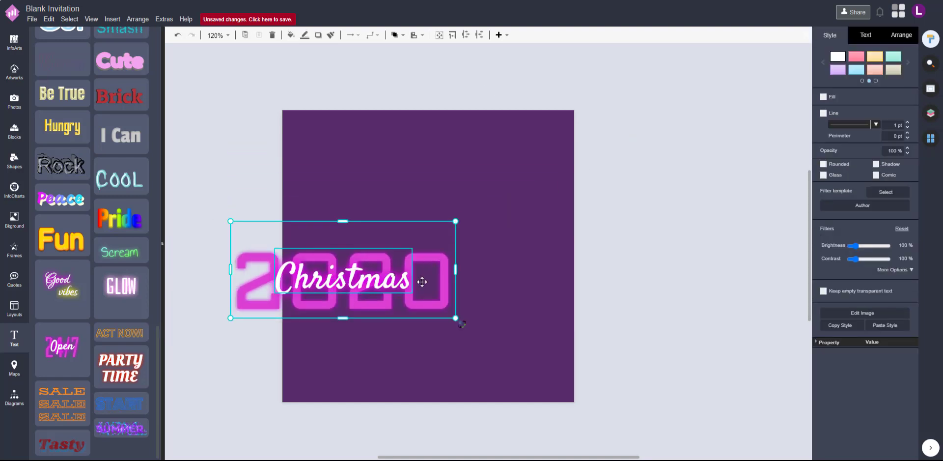
{"action": "left_click_drag", "start_coordinate": [421, 280], "coordinate": [509, 196]}
{"action": "key", "text": "Escape"}
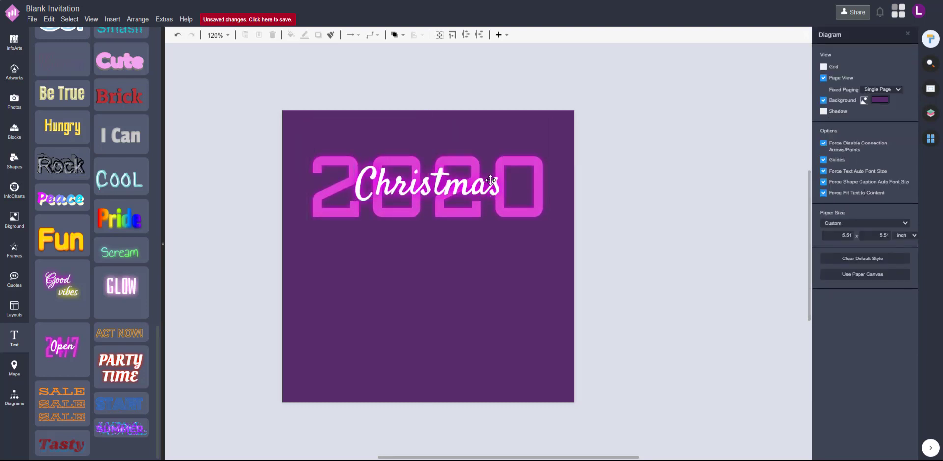
Duplicate the "Christmas" text, place the copy below the title, and change its wording to "Party"
{"action": "left_click", "coordinate": [490, 180]}
{"action": "key", "text": "ctrl+c"}
{"action": "left_click", "coordinate": [718, 201]}
{"action": "key", "text": "ctrl+v"}
{"action": "left_click_drag", "start_coordinate": [720, 204], "coordinate": [438, 273]}
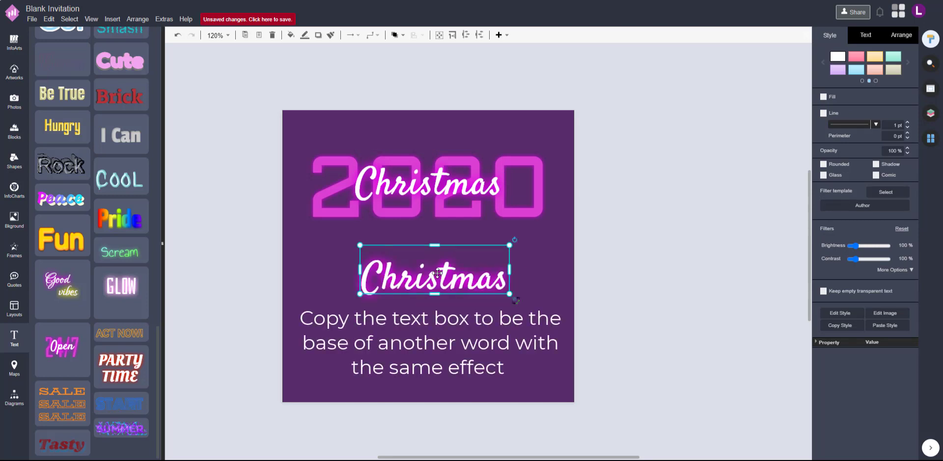
{"action": "double_click", "coordinate": [438, 273]}
{"action": "type", "text": "Party"}
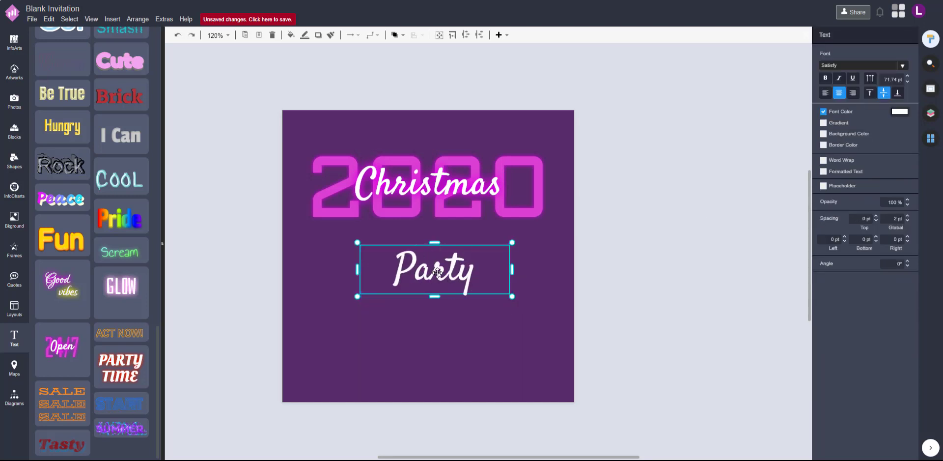
{"action": "left_click", "coordinate": [405, 243]}
Move the "Party" text up so it sits just beneath "Christmas"
{"action": "left_click_drag", "start_coordinate": [431, 280], "coordinate": [447, 240]}
{"action": "left_click", "coordinate": [438, 276]}
{"action": "left_click", "coordinate": [612, 234]}
{"action": "left_click_drag", "start_coordinate": [456, 245], "coordinate": [492, 267]}
{"action": "left_click_drag", "start_coordinate": [455, 247], "coordinate": [448, 229]}
Compare with the "Christmas" font size and set the "Party" text to 72 pt
{"action": "double_click", "coordinate": [493, 179]}
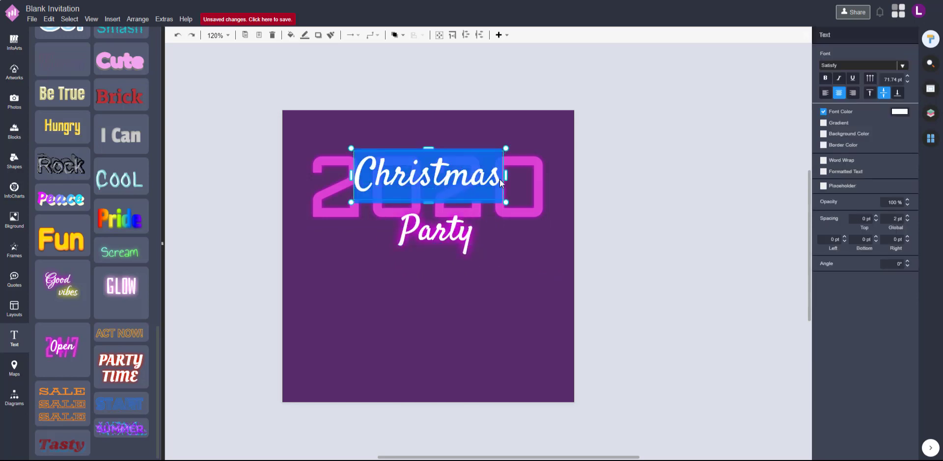
{"action": "left_click", "coordinate": [610, 197]}
{"action": "double_click", "coordinate": [445, 224]}
{"action": "left_click_drag", "start_coordinate": [883, 80], "coordinate": [924, 81]}
{"action": "type", "text": "72"}
{"action": "left_click", "coordinate": [661, 273]}
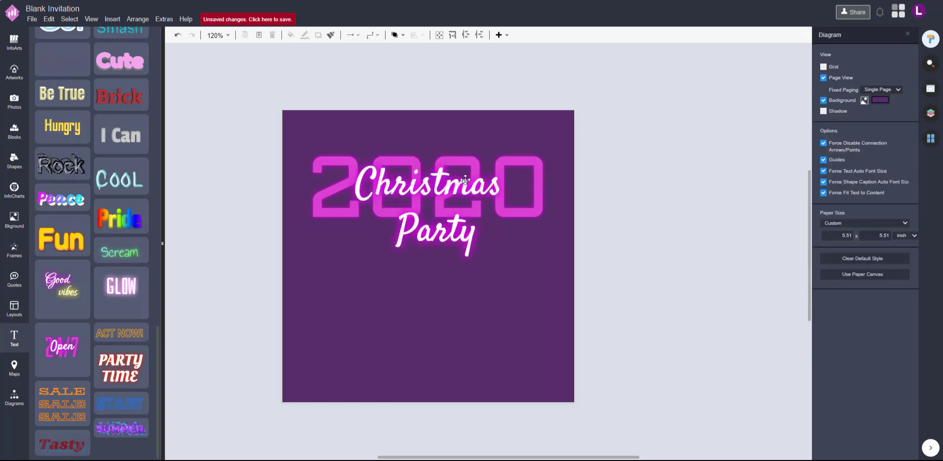
Reposition the "Party" text closer under "Christmas" so it overlaps the lower edge of "2020"
{"action": "left_click_drag", "start_coordinate": [439, 231], "coordinate": [460, 228]}
{"action": "left_click", "coordinate": [474, 249]}
{"action": "left_click", "coordinate": [500, 252]}
{"action": "left_click", "coordinate": [494, 261]}
{"action": "left_click", "coordinate": [525, 251]}
{"action": "left_click", "coordinate": [521, 249]}
{"action": "left_click", "coordinate": [546, 241]}
{"action": "left_click", "coordinate": [444, 227]}
{"action": "left_click", "coordinate": [624, 227]}
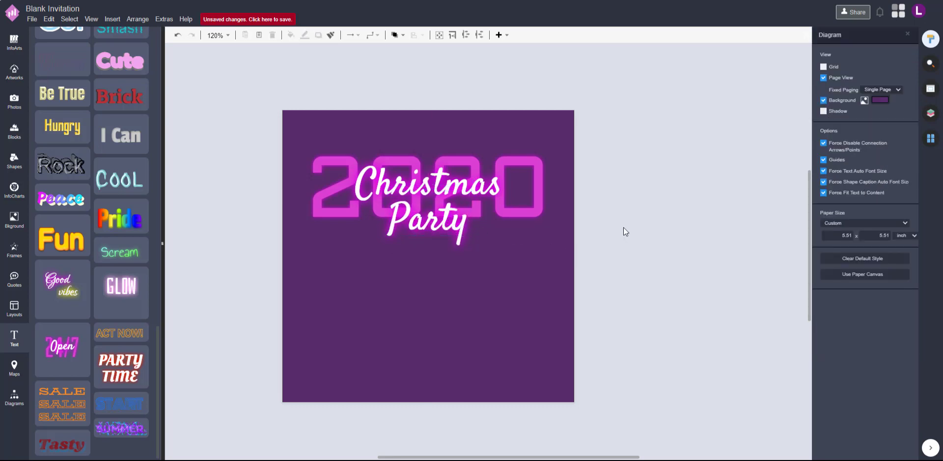
Select all three title texts, enlarge them slightly together, and shift the group up on the page
{"action": "left_click_drag", "start_coordinate": [639, 306], "coordinate": [170, 88]}
{"action": "left_click_drag", "start_coordinate": [550, 236], "coordinate": [562, 241]}
{"action": "left_click_drag", "start_coordinate": [538, 196], "coordinate": [532, 191]}
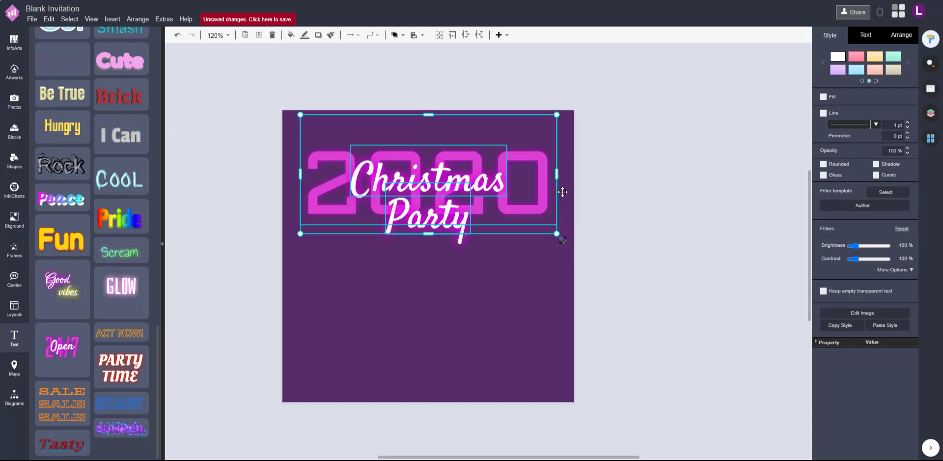
{"action": "left_click", "coordinate": [650, 192]}
{"action": "left_click_drag", "start_coordinate": [629, 290], "coordinate": [275, 147]}
{"action": "left_click", "coordinate": [642, 189]}
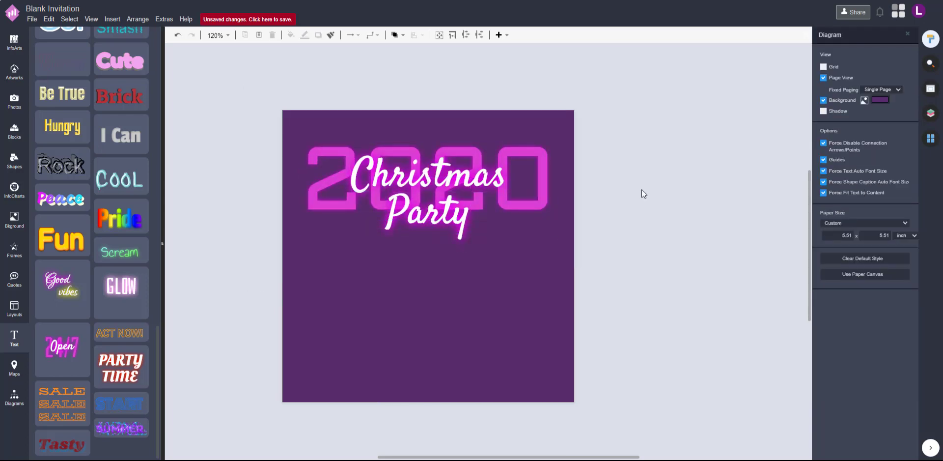
{"action": "left_click", "coordinate": [459, 219]}
{"action": "left_click", "coordinate": [653, 235]}
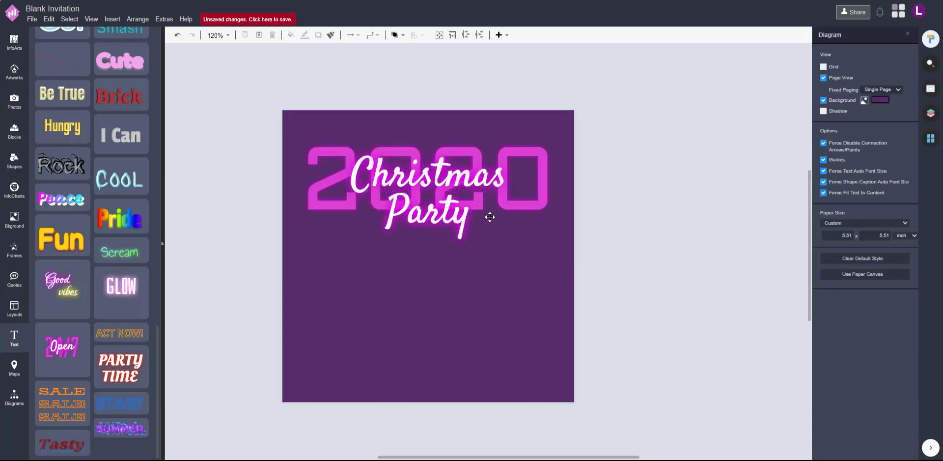
Try the turquoise font colour 23DBCF on the "2020" text
{"action": "left_click", "coordinate": [549, 204]}
{"action": "left_click", "coordinate": [874, 39]}
{"action": "left_click", "coordinate": [900, 134]}
{"action": "left_click", "coordinate": [867, 161]}
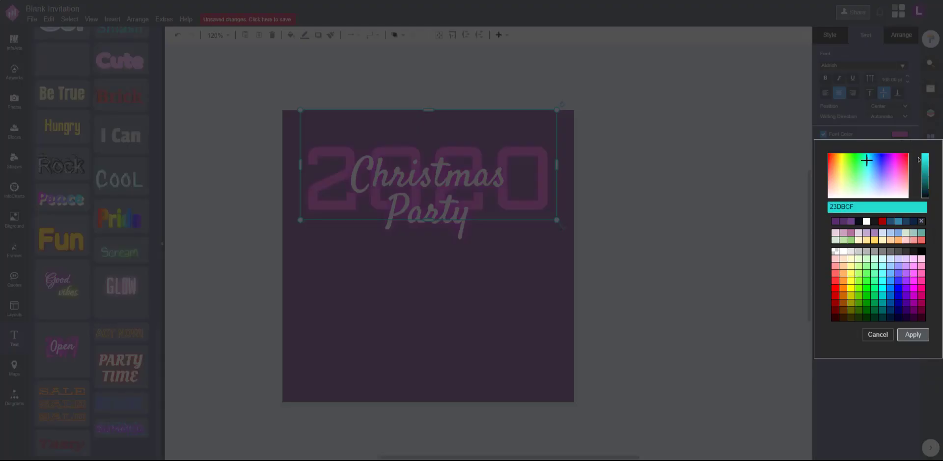
{"action": "left_click", "coordinate": [912, 334]}
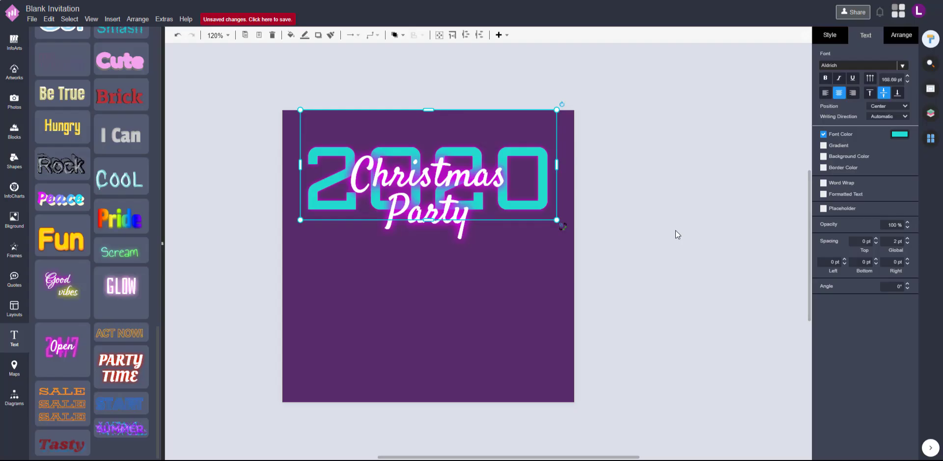
{"action": "key", "text": "ctrl+z"}
{"action": "left_click", "coordinate": [593, 219]}
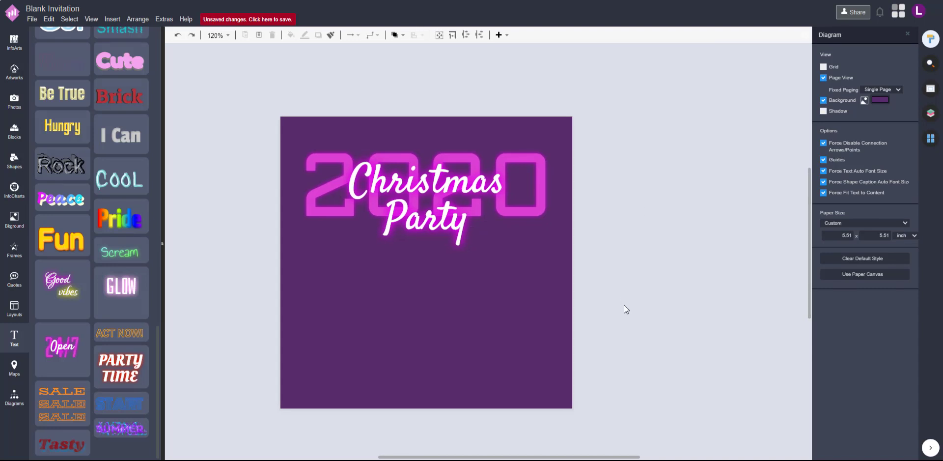
Place a rectangular banner from the Dynamic Blocks shapes beneath the title and remove its fill
{"action": "left_click", "coordinate": [14, 160]}
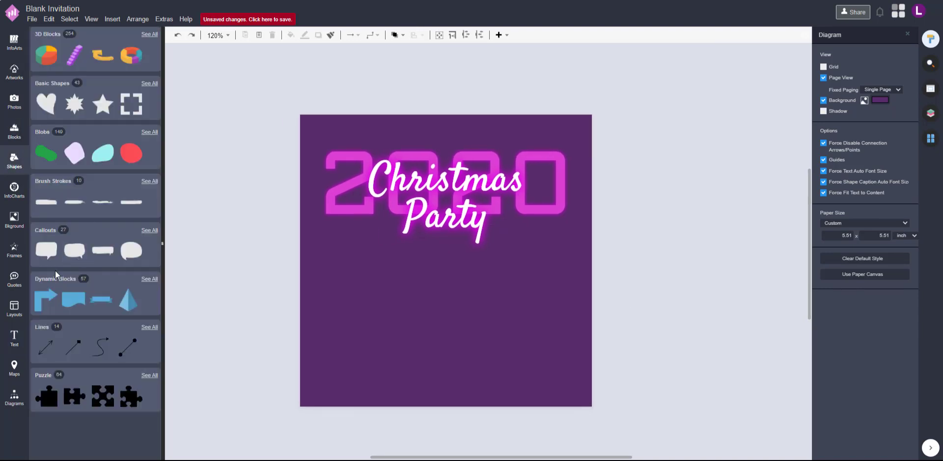
{"action": "left_click", "coordinate": [56, 274]}
{"action": "left_click_drag", "start_coordinate": [69, 97], "coordinate": [574, 283]}
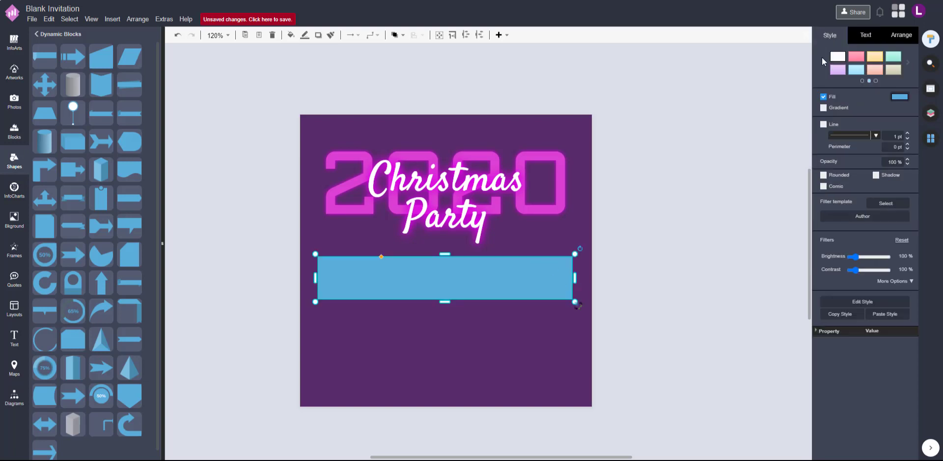
{"action": "left_click", "coordinate": [834, 96]}
{"action": "left_click", "coordinate": [824, 97]}
{"action": "left_click", "coordinate": [827, 98]}
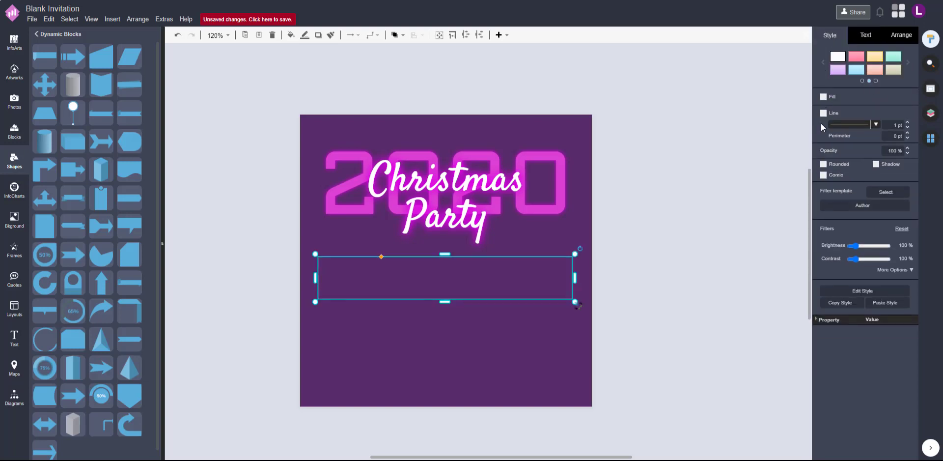
Turn on the rectangle's outline and copy the colour code of the "2020" text
{"action": "left_click", "coordinate": [901, 113]}
{"action": "left_click", "coordinate": [878, 313]}
{"action": "left_click", "coordinate": [445, 197]}
{"action": "left_click", "coordinate": [866, 35]}
{"action": "left_click", "coordinate": [901, 133]}
{"action": "left_click", "coordinate": [878, 335]}
{"action": "left_click", "coordinate": [626, 240]}
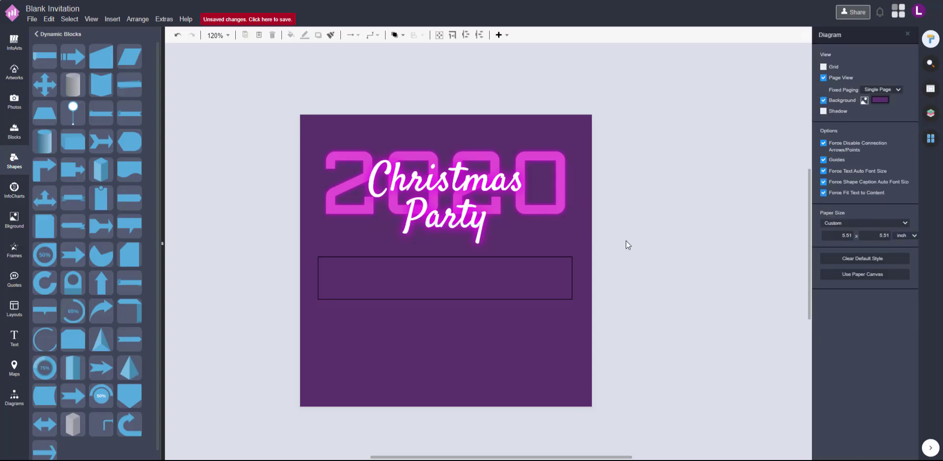
Set the rectangle's font colour to the copied magenta of the "2020" text
{"action": "left_click", "coordinate": [545, 276]}
{"action": "left_click", "coordinate": [901, 133]}
{"action": "double_click", "coordinate": [841, 207]}
{"action": "key", "text": "ctrl+v"}
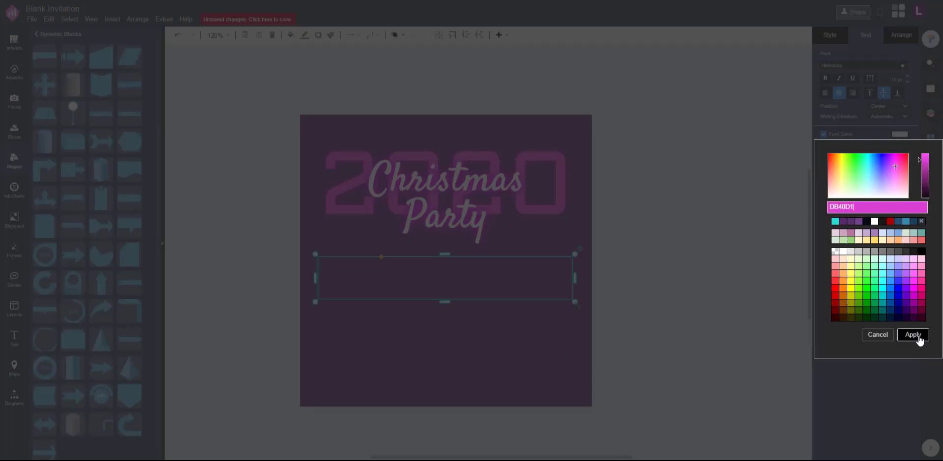
{"action": "left_click", "coordinate": [915, 335]}
Set the rectangle's outline to the copied magenta and its thickness to 5 pt
{"action": "left_click", "coordinate": [831, 35]}
{"action": "left_click", "coordinate": [901, 113]}
{"action": "key", "text": "ctrl+v"}
{"action": "left_click", "coordinate": [913, 314]}
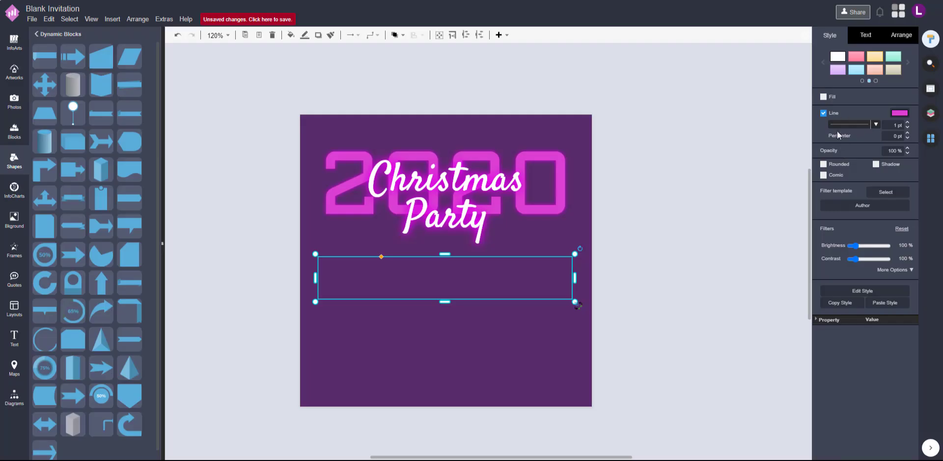
{"action": "left_click", "coordinate": [908, 123]}
{"action": "left_click", "coordinate": [908, 123]}
{"action": "left_click", "coordinate": [908, 122]}
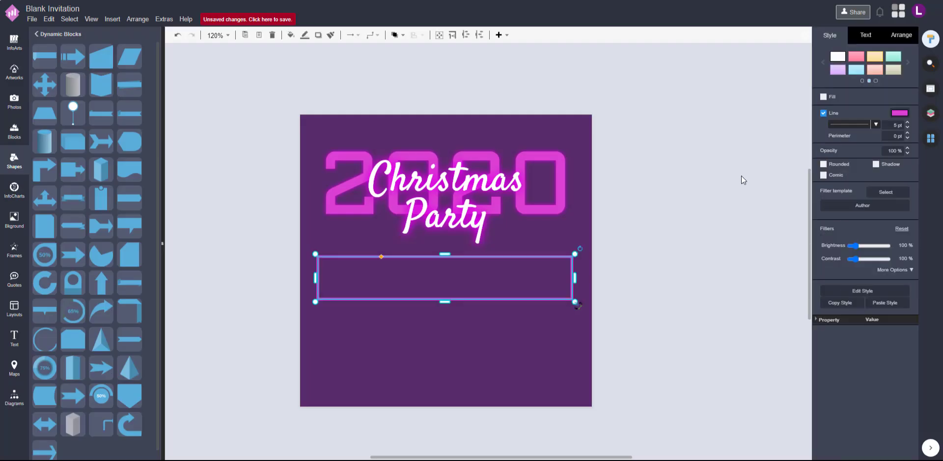
Flatten the rectangle into a narrow bar above the title, and shift all the elements down slightly
{"action": "left_click_drag", "start_coordinate": [445, 301], "coordinate": [502, 138]}
{"action": "left_click", "coordinate": [603, 311]}
{"action": "left_click_drag", "start_coordinate": [672, 279], "coordinate": [222, 67]}
{"action": "left_click_drag", "start_coordinate": [413, 175], "coordinate": [412, 188]}
{"action": "left_click", "coordinate": [696, 177]}
Nudge the outlined rectangle up and narrow it from both ends to match the width of "2020"
{"action": "left_click", "coordinate": [551, 145]}
{"action": "key", "text": "Up"}
{"action": "key", "text": "Up"}
{"action": "left_click", "coordinate": [670, 131]}
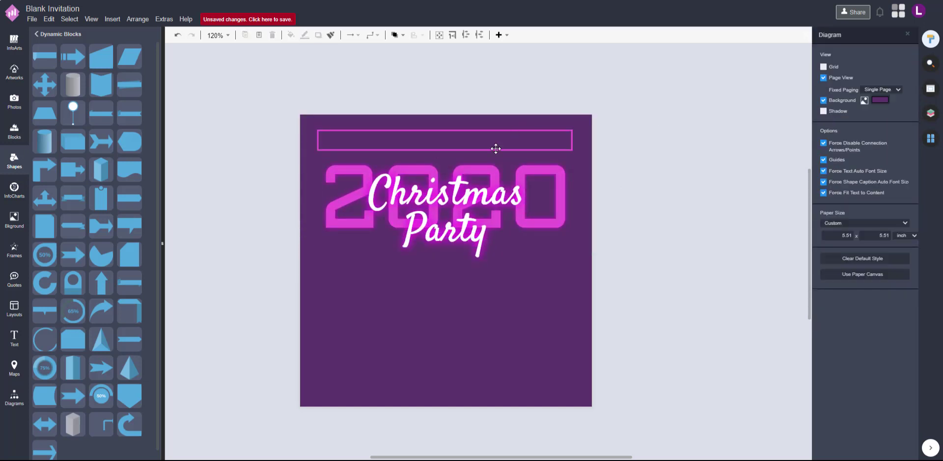
{"action": "left_click", "coordinate": [495, 144]}
{"action": "left_click_drag", "start_coordinate": [315, 142], "coordinate": [325, 142]}
{"action": "left_click_drag", "start_coordinate": [575, 143], "coordinate": [565, 142]}
{"action": "left_click", "coordinate": [632, 131]}
{"action": "left_click", "coordinate": [527, 134]}
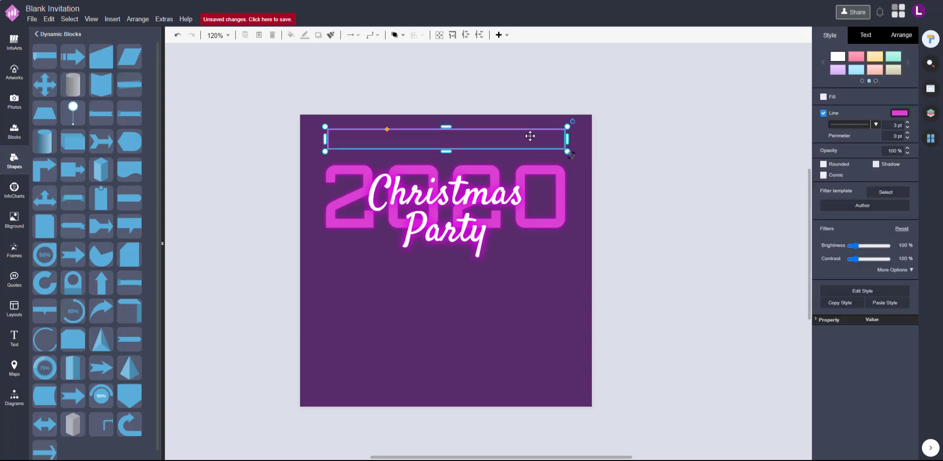
Change the font of the "Christmas" and "Party" texts to Berkshire Swash
{"action": "left_click", "coordinate": [483, 190]}
{"action": "left_click", "coordinate": [867, 35]}
{"action": "left_click", "coordinate": [858, 65]}
{"action": "scroll", "coordinate": [845, 203], "scroll_direction": "down", "scroll_amount": 5}
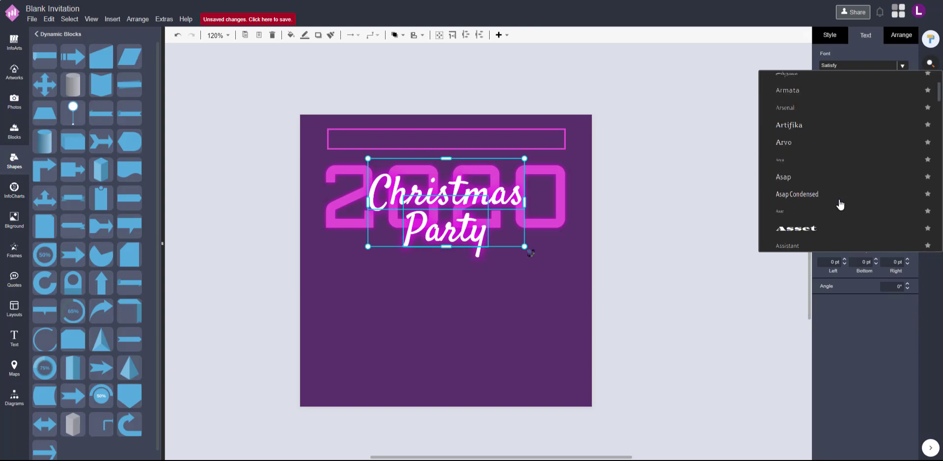
{"action": "scroll", "coordinate": [841, 205], "scroll_direction": "down", "scroll_amount": 5}
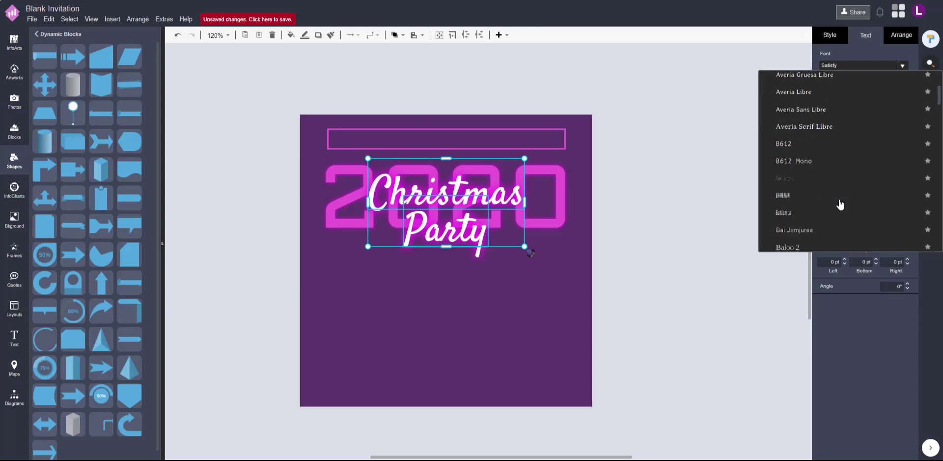
{"action": "scroll", "coordinate": [841, 204], "scroll_direction": "down", "scroll_amount": 15}
{"action": "left_click", "coordinate": [841, 205]}
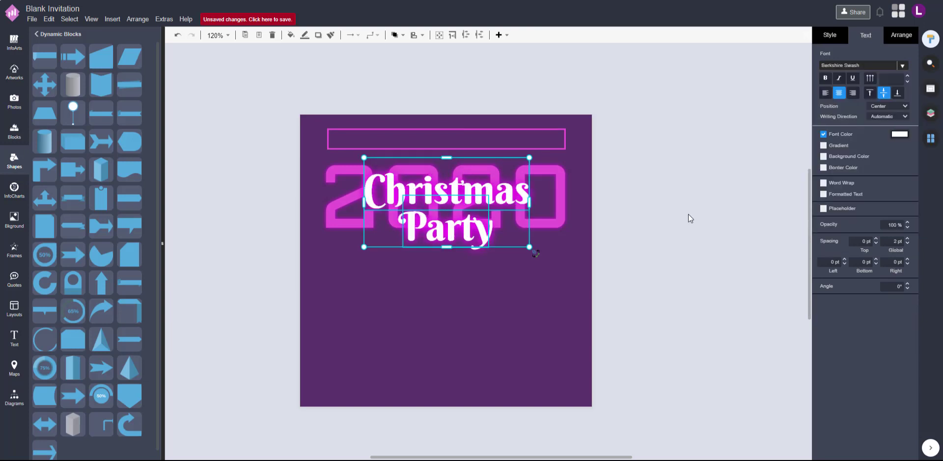
Change the font of the "Christmas" and "Party" texts to Damion
{"action": "left_click", "coordinate": [903, 65]}
{"action": "scroll", "coordinate": [836, 197], "scroll_direction": "down", "scroll_amount": 5}
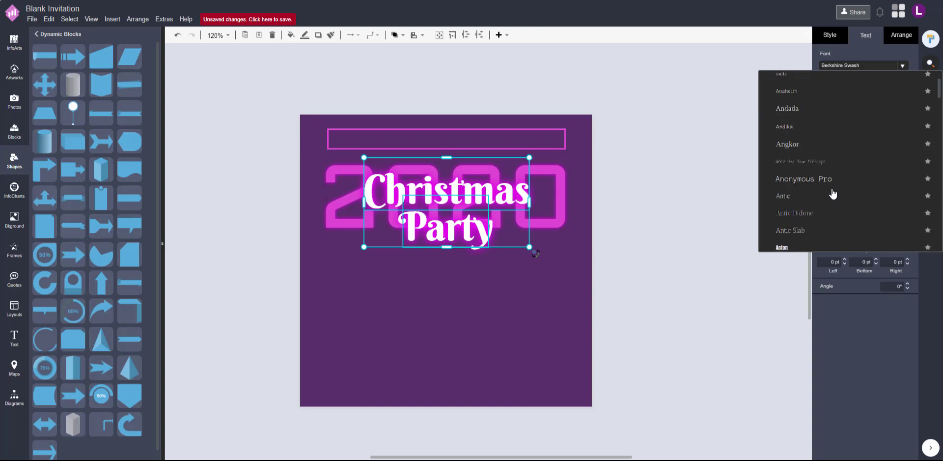
{"action": "scroll", "coordinate": [834, 194], "scroll_direction": "down", "scroll_amount": 10}
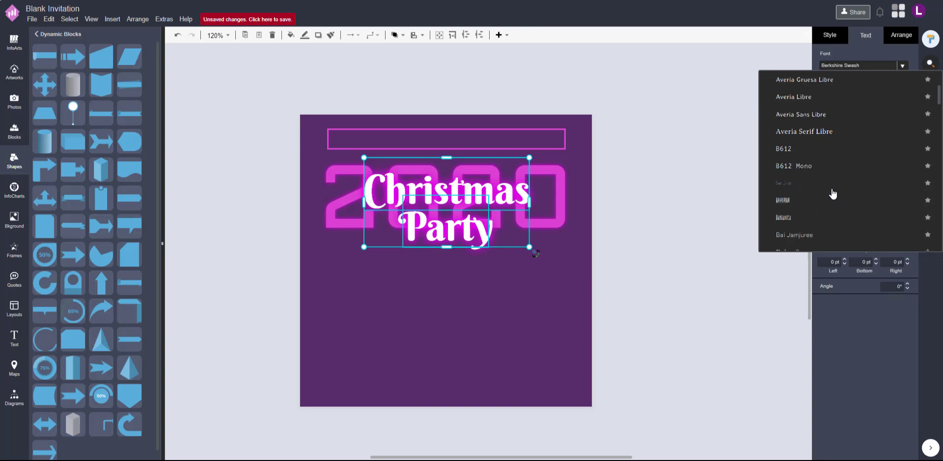
{"action": "scroll", "coordinate": [834, 194], "scroll_direction": "down", "scroll_amount": 12}
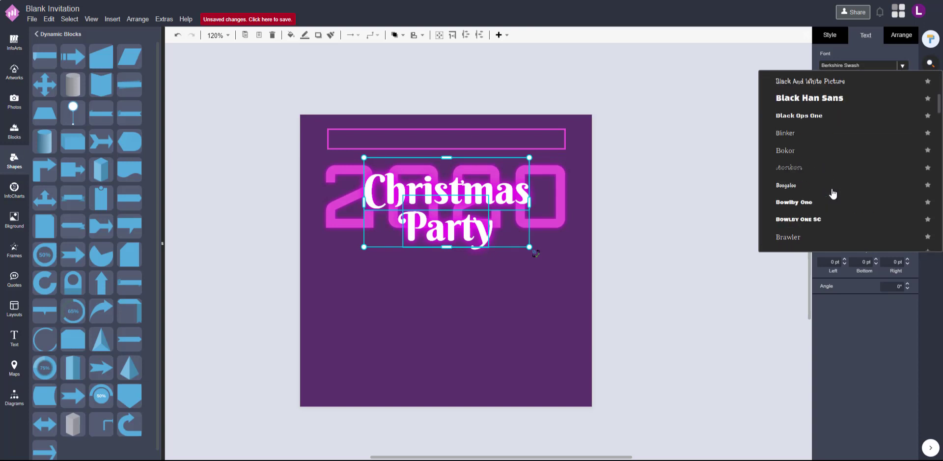
{"action": "scroll", "coordinate": [833, 193], "scroll_direction": "down", "scroll_amount": 4}
{"action": "scroll", "coordinate": [833, 194], "scroll_direction": "down", "scroll_amount": 15}
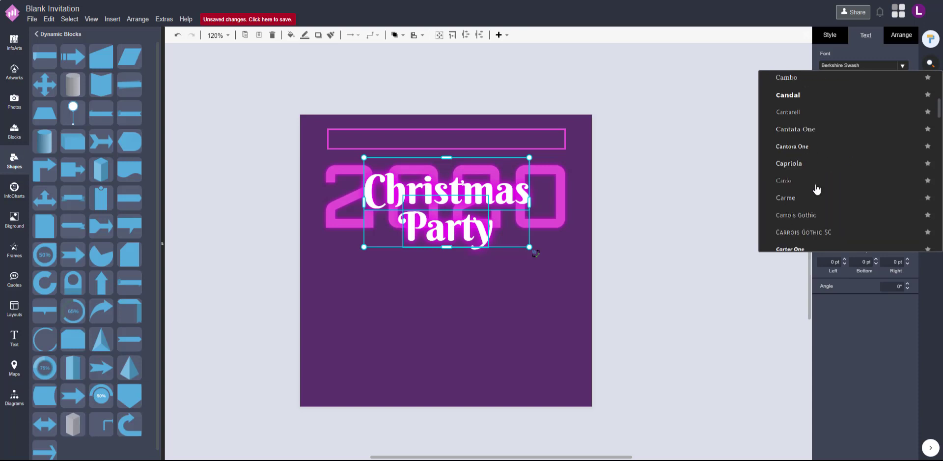
{"action": "scroll", "coordinate": [816, 189], "scroll_direction": "down", "scroll_amount": 8}
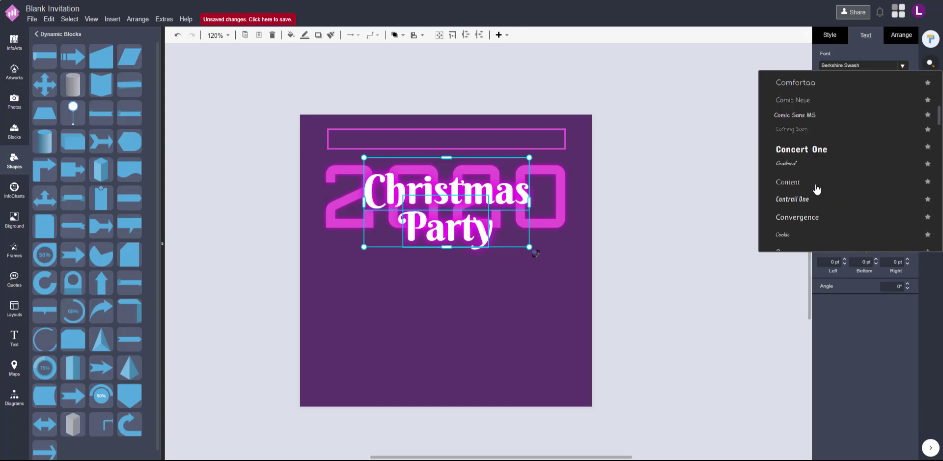
{"action": "scroll", "coordinate": [817, 190], "scroll_direction": "down", "scroll_amount": 10}
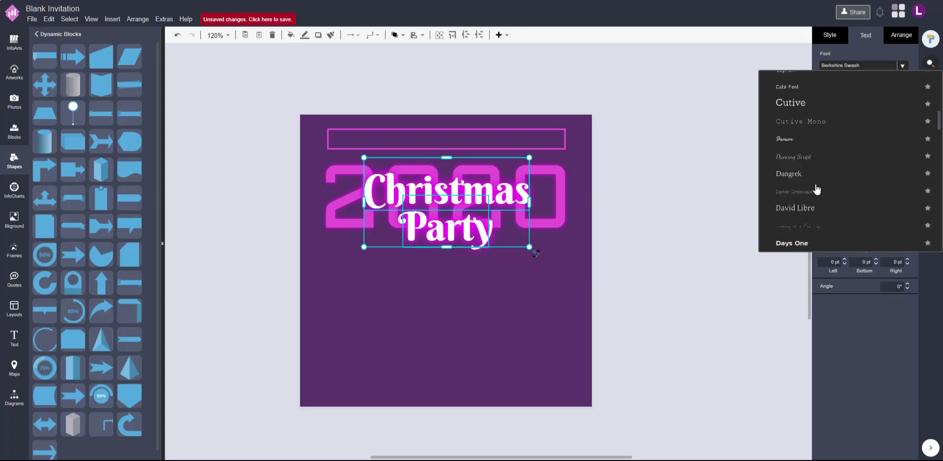
{"action": "left_click", "coordinate": [798, 139]}
{"action": "left_click", "coordinate": [663, 234]}
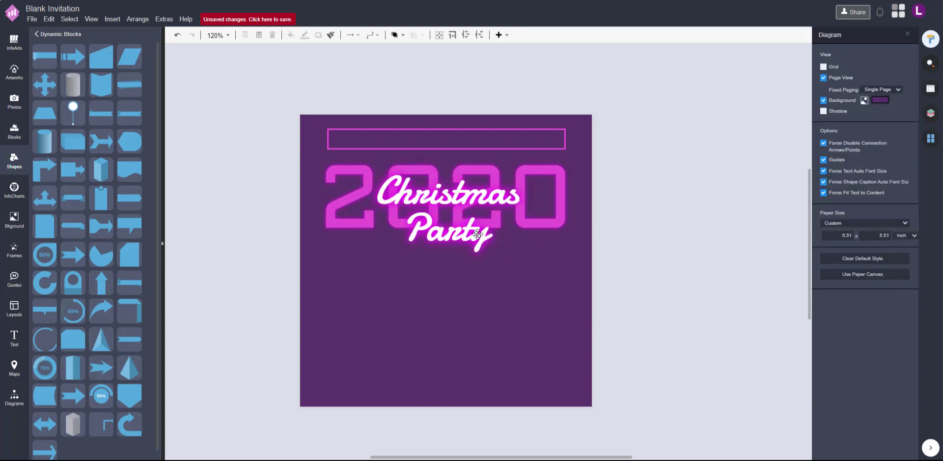
Offset "Party" to the right beneath "Christmas" and reposition both words so they overlap "2020" in a staggered layout
{"action": "left_click_drag", "start_coordinate": [477, 234], "coordinate": [527, 231]}
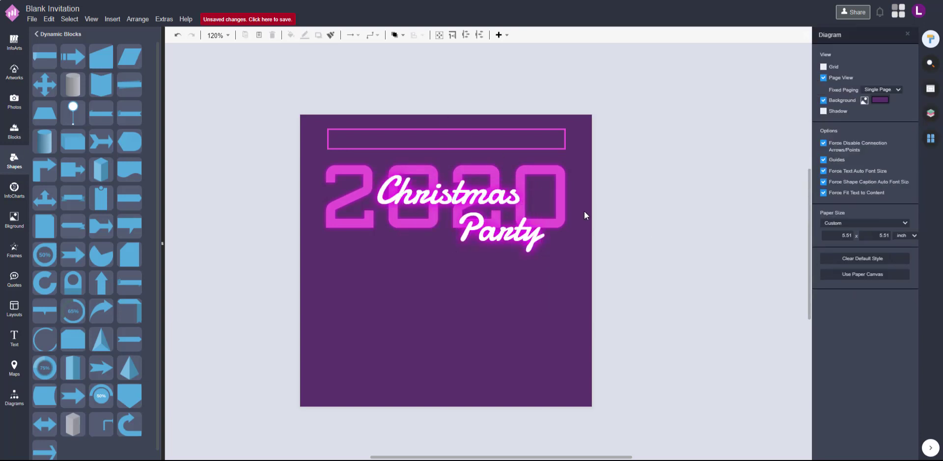
{"action": "left_click", "coordinate": [423, 194], "text": "shift"}
{"action": "mouse_move", "coordinate": [423, 193]}
{"action": "left_mouse_down"}
{"action": "mouse_move", "coordinate": [394, 195]}
{"action": "mouse_move", "coordinate": [408, 192]}
{"action": "left_mouse_up"}
{"action": "left_click", "coordinate": [686, 200]}
{"action": "left_click", "coordinate": [476, 198]}
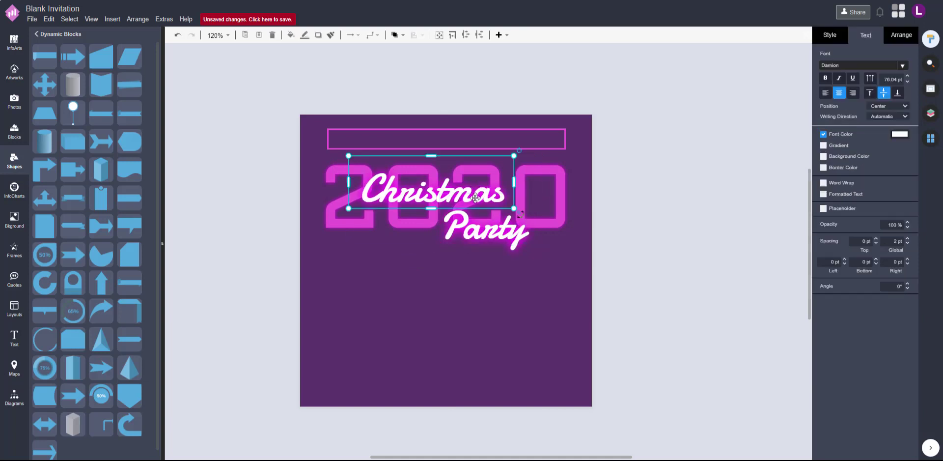
{"action": "left_click_drag", "start_coordinate": [476, 198], "coordinate": [485, 192]}
{"action": "left_click", "coordinate": [635, 202]}
{"action": "left_click", "coordinate": [496, 227]}
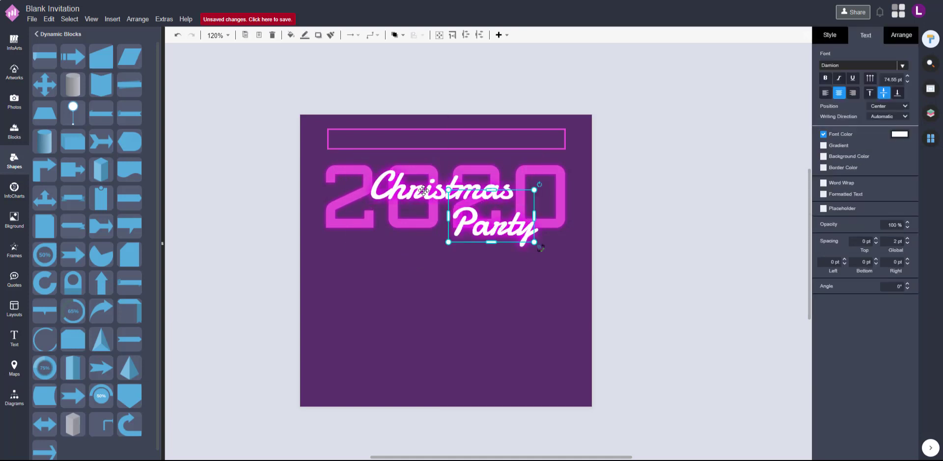
{"action": "left_click_drag", "start_coordinate": [424, 191], "coordinate": [420, 191]}
{"action": "left_click", "coordinate": [697, 187]}
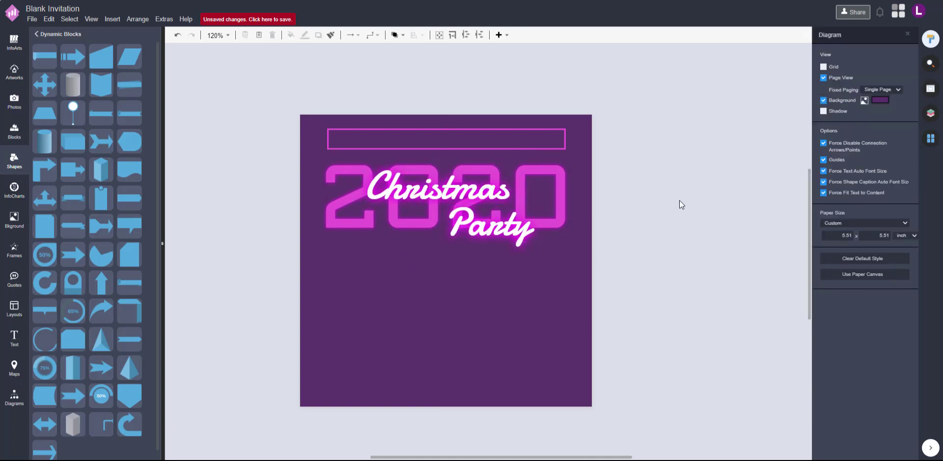
Nudge "Party" up slightly, closer to "Christmas"
{"action": "left_click", "coordinate": [512, 228]}
{"action": "left_click", "coordinate": [661, 200]}
{"action": "left_click", "coordinate": [502, 227]}
{"action": "left_click_drag", "start_coordinate": [501, 227], "coordinate": [502, 225]}
{"action": "left_click", "coordinate": [649, 202]}
{"action": "left_click", "coordinate": [506, 224]}
{"action": "left_click", "coordinate": [644, 202]}
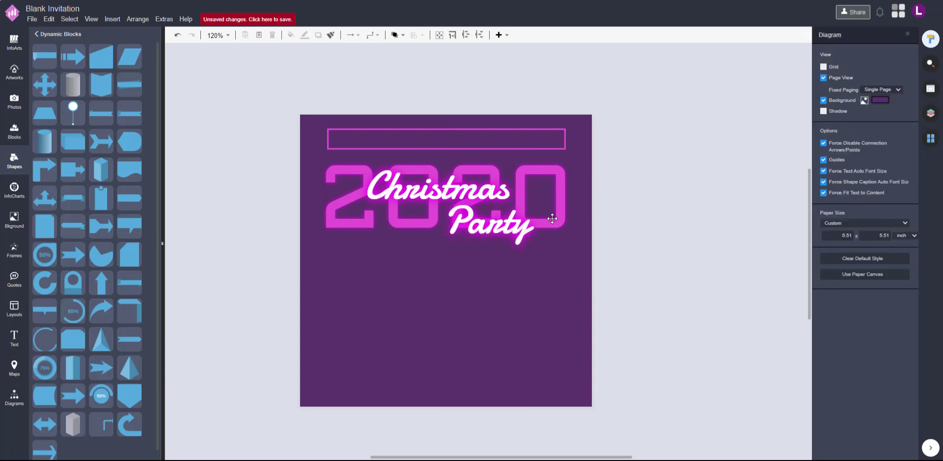
Set the outlined rectangle's font color and line color to turquoise 23DBCF
{"action": "left_click", "coordinate": [538, 139]}
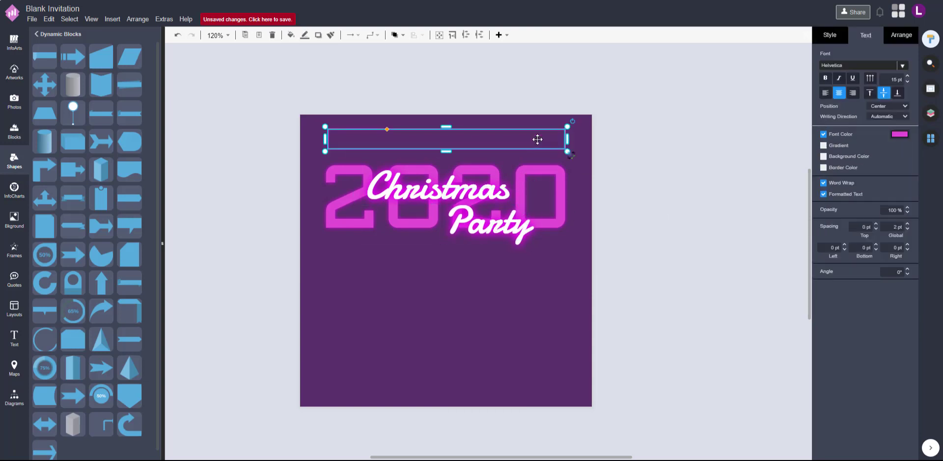
{"action": "left_click", "coordinate": [900, 134]}
{"action": "left_click", "coordinate": [844, 222]}
{"action": "left_click", "coordinate": [913, 334]}
{"action": "left_click", "coordinate": [837, 36]}
{"action": "left_click", "coordinate": [900, 113]}
{"action": "left_click", "coordinate": [844, 202]}
{"action": "left_click", "coordinate": [837, 200]}
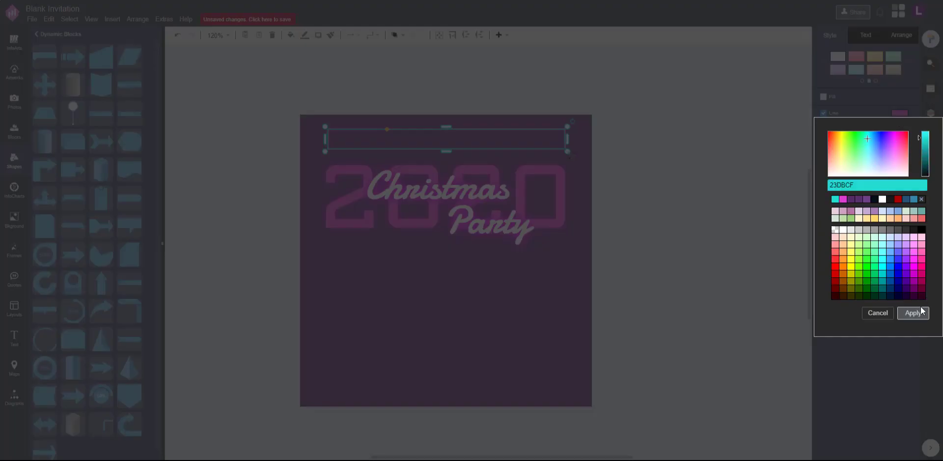
{"action": "left_click", "coordinate": [917, 313]}
{"action": "left_click", "coordinate": [692, 229]}
Try a copy of the turquoise rectangle outside the page with its additional filter options shown, and undo the copy
{"action": "left_click", "coordinate": [547, 135]}
{"action": "left_click_drag", "start_coordinate": [547, 135], "coordinate": [785, 131]}
{"action": "left_click", "coordinate": [868, 37]}
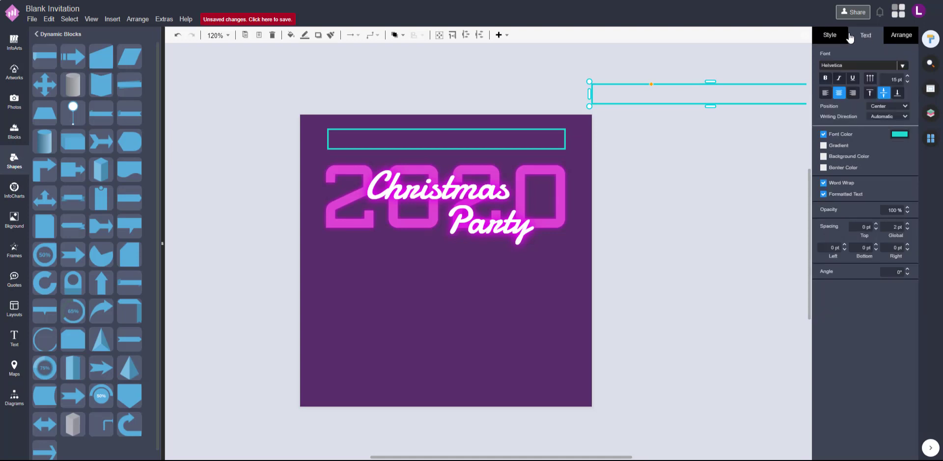
{"action": "left_click", "coordinate": [831, 35]}
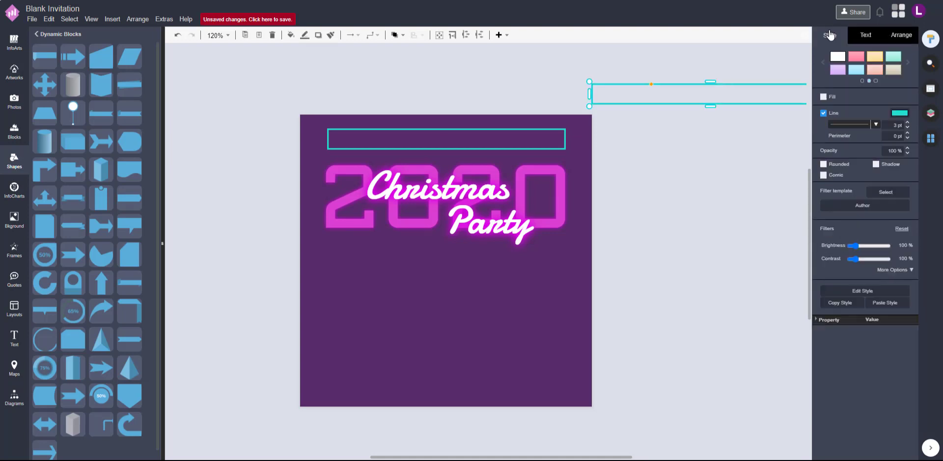
{"action": "left_click", "coordinate": [893, 273]}
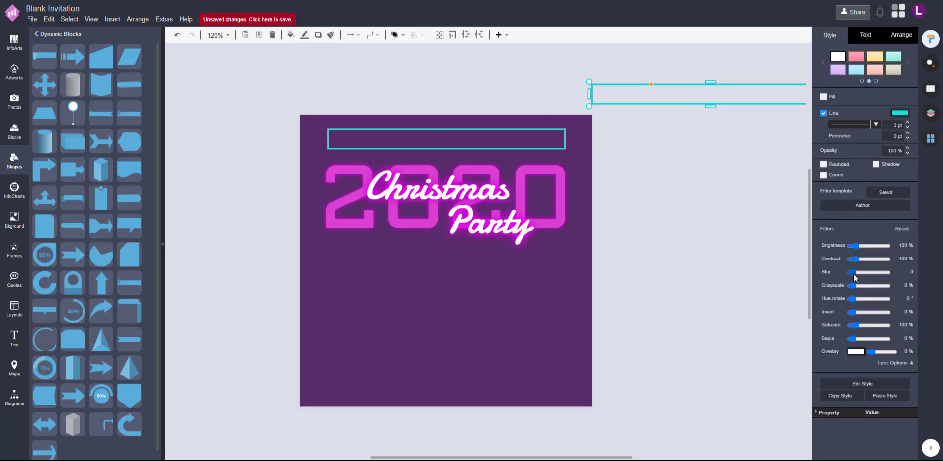
{"action": "left_click", "coordinate": [689, 164]}
{"action": "key", "text": "ctrl+z"}
{"action": "key", "text": "ctrl+z"}
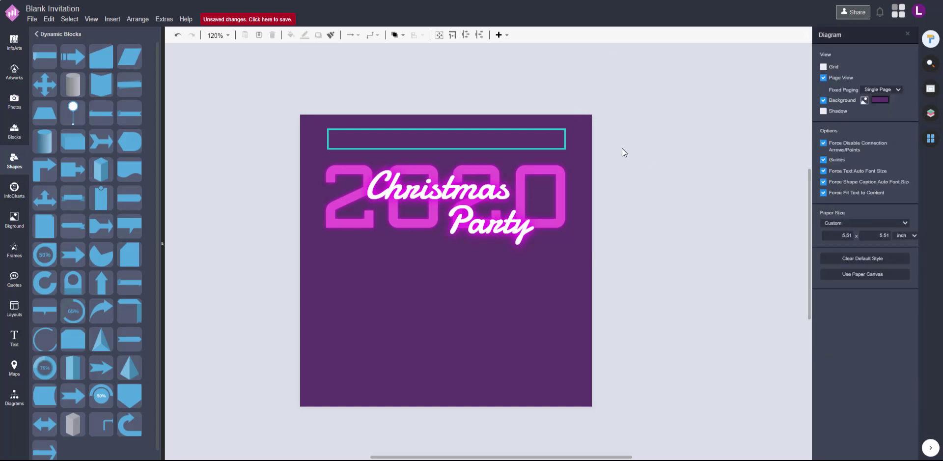
Search the artworks library for "christmas"
{"action": "left_click", "coordinate": [14, 100]}
{"action": "left_click", "coordinate": [14, 71]}
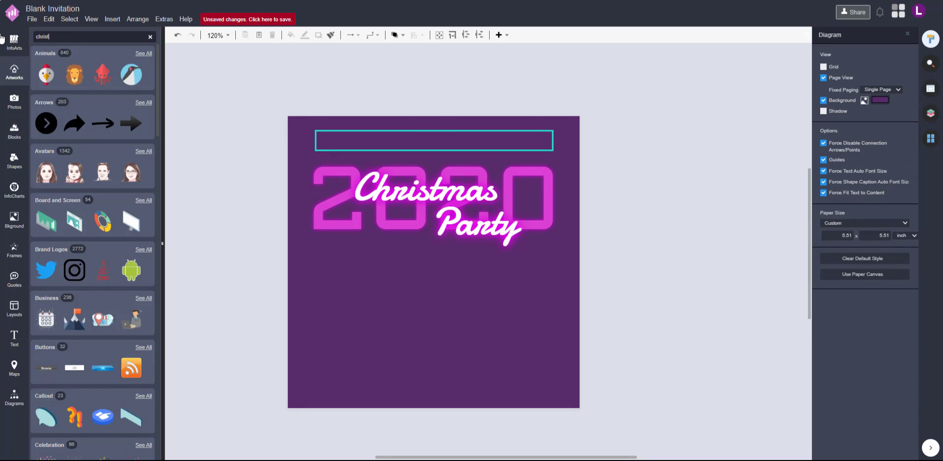
{"action": "type", "text": "mas"}
{"action": "key", "text": "Return"}
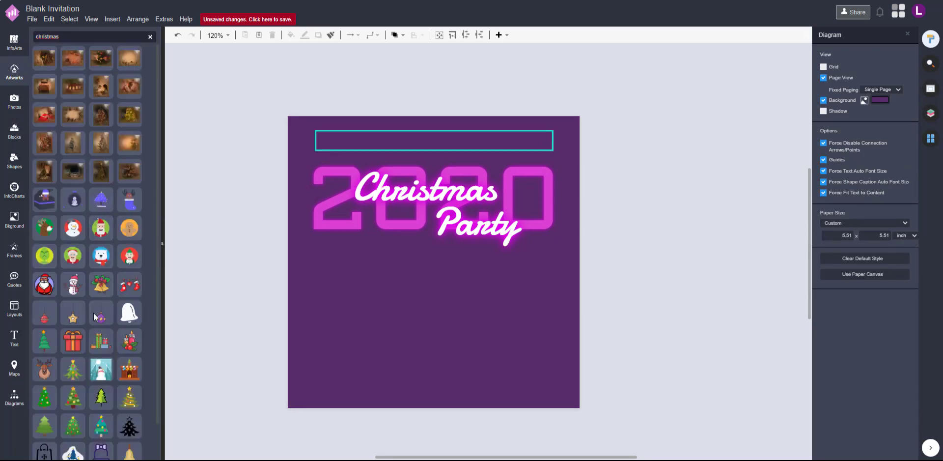
Try two decorated Christmas tree artworks on the page and delete them
{"action": "left_click_drag", "start_coordinate": [347, 282], "coordinate": [346, 282]}
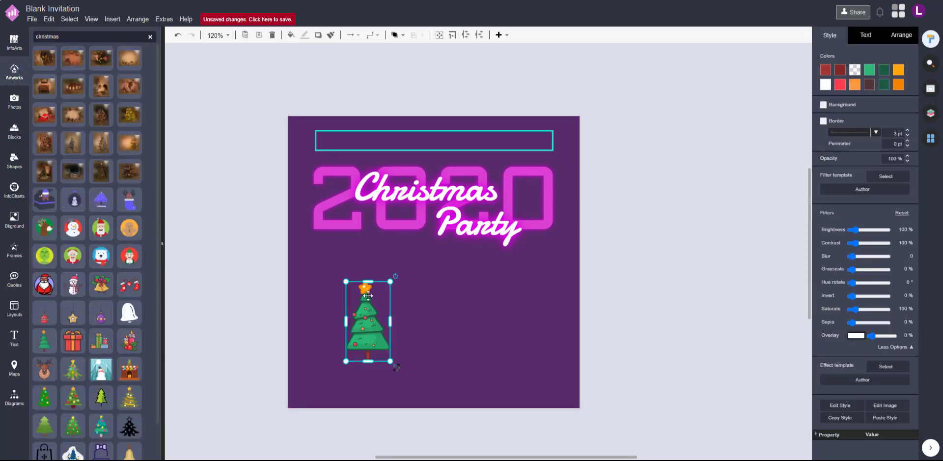
{"action": "key", "text": "Delete"}
{"action": "left_click_drag", "start_coordinate": [101, 426], "coordinate": [369, 338]}
{"action": "key", "text": "Delete"}
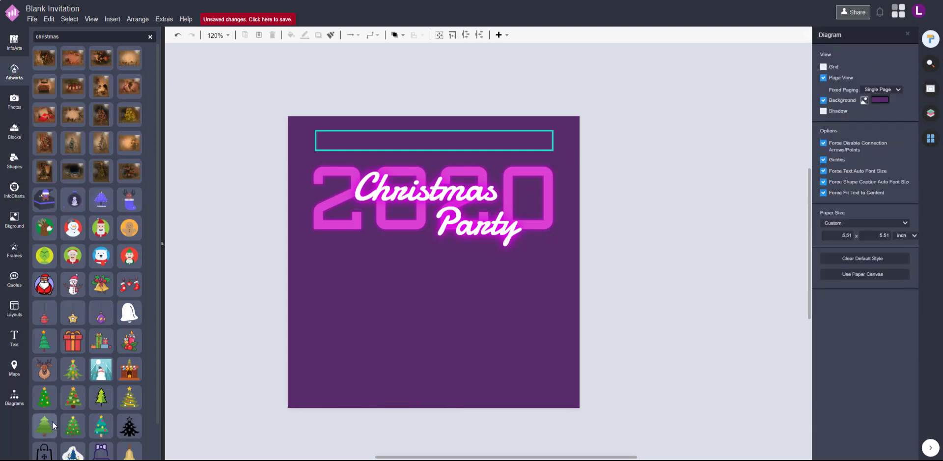
Try the plain green fir tree artwork in the page's lower-left corner
{"action": "left_click_drag", "start_coordinate": [50, 426], "coordinate": [355, 301]}
{"action": "left_click_drag", "start_coordinate": [400, 341], "coordinate": [346, 359]}
{"action": "left_click", "coordinate": [724, 151]}
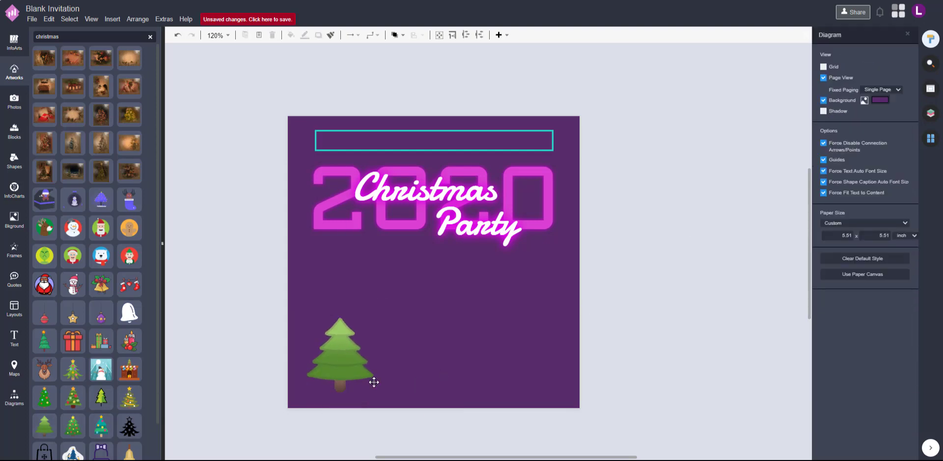
Replace the plain green tree with the teal tree that has colored ornaments and a star, and enlarge it
{"action": "left_click", "coordinate": [372, 381]}
{"action": "key", "text": "Delete"}
{"action": "left_click_drag", "start_coordinate": [100, 426], "coordinate": [327, 355]}
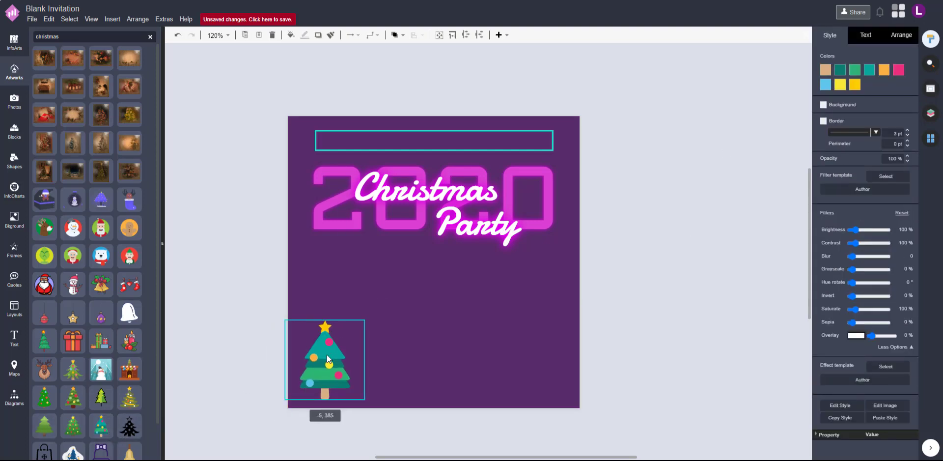
{"action": "left_click_drag", "start_coordinate": [367, 318], "coordinate": [385, 301]}
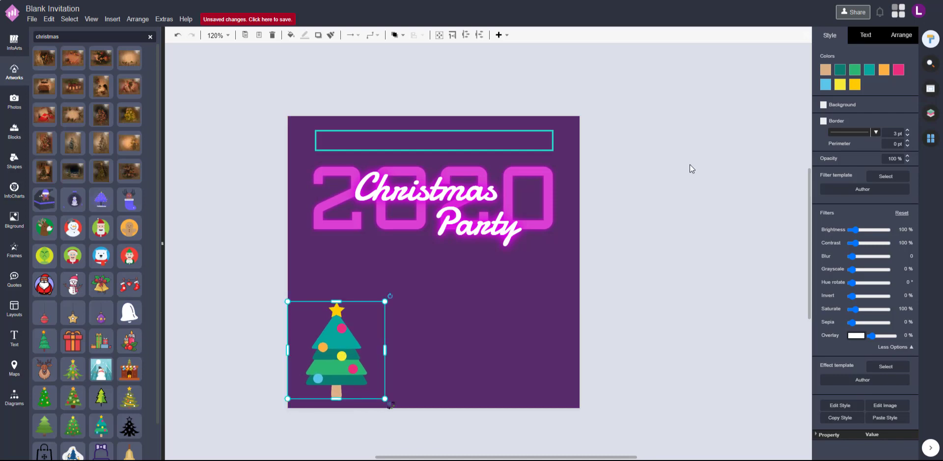
Recolor the tree's yellow, pink, orange and light blue ornaments white
{"action": "left_click", "coordinate": [840, 91]}
{"action": "left_click", "coordinate": [847, 206]}
{"action": "left_click", "coordinate": [913, 271]}
{"action": "left_click", "coordinate": [894, 71]}
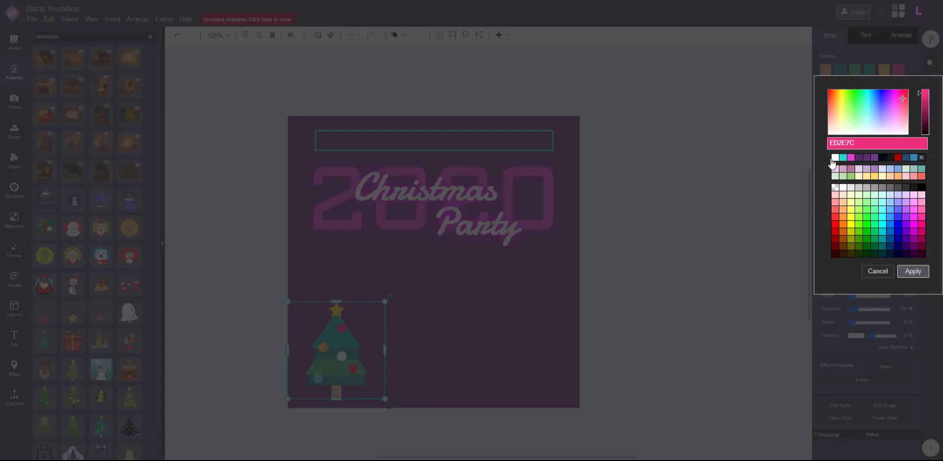
{"action": "left_click", "coordinate": [835, 157]}
{"action": "left_click", "coordinate": [913, 271]}
{"action": "left_click", "coordinate": [885, 70]}
{"action": "left_click", "coordinate": [835, 158]}
{"action": "left_click", "coordinate": [913, 271]}
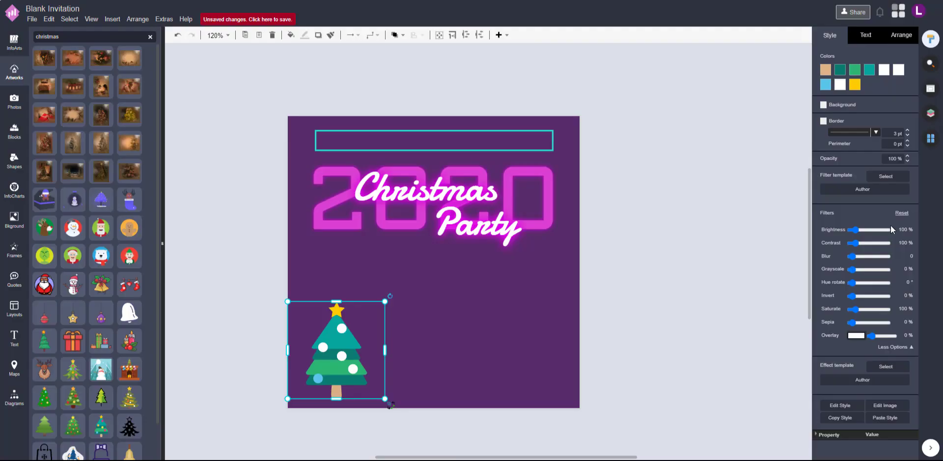
{"action": "left_click", "coordinate": [825, 85]}
{"action": "left_click", "coordinate": [835, 158]}
{"action": "left_click", "coordinate": [913, 271]}
Recolor the tree's star turquoise, and its trunk and dark green tiers magenta
{"action": "left_click", "coordinate": [856, 84]}
{"action": "left_click", "coordinate": [907, 287]}
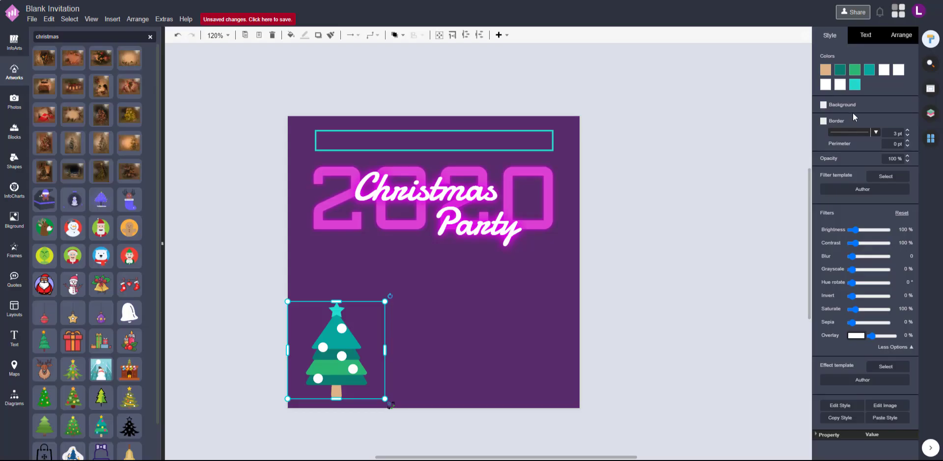
{"action": "left_click", "coordinate": [829, 71]}
{"action": "left_click", "coordinate": [910, 236]}
{"action": "left_click", "coordinate": [913, 271]}
{"action": "left_click", "coordinate": [839, 71]}
{"action": "left_click", "coordinate": [835, 157]}
{"action": "left_click", "coordinate": [913, 271]}
Recolor the tree's remaining light green and teal tiers dark magenta
{"action": "left_click", "coordinate": [856, 71]}
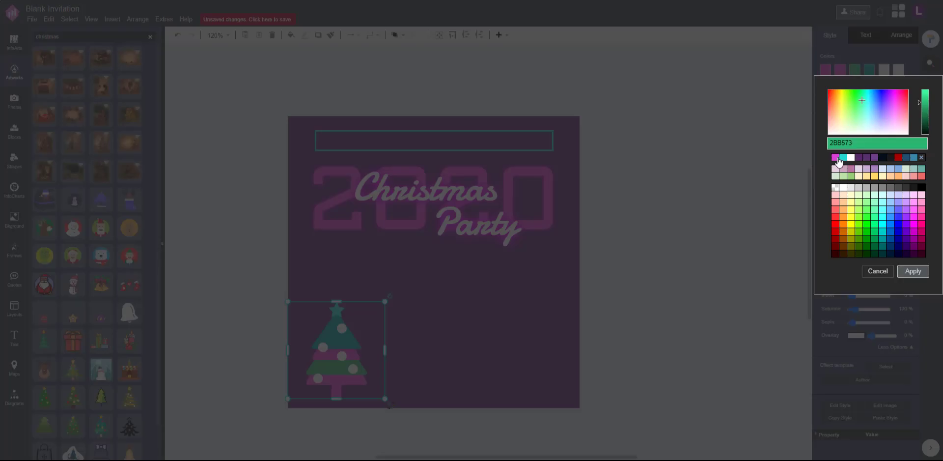
{"action": "left_click", "coordinate": [923, 111]}
{"action": "left_click", "coordinate": [913, 271]}
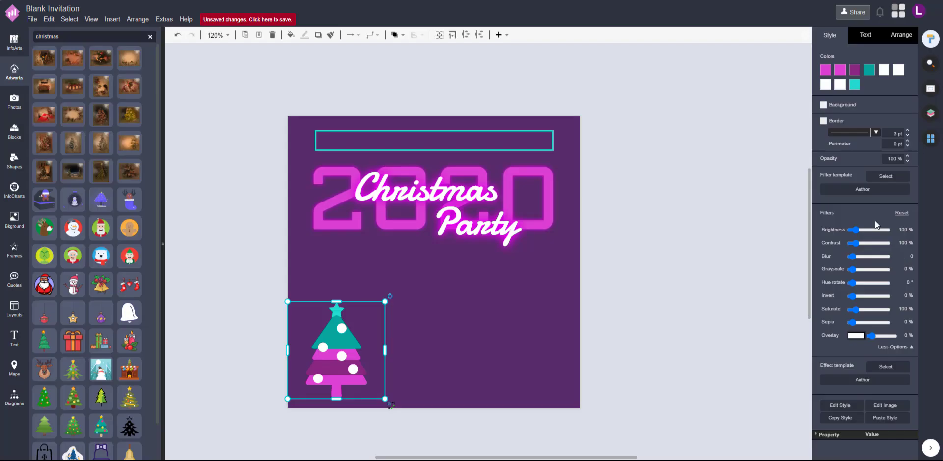
{"action": "left_click", "coordinate": [870, 71]}
{"action": "left_click", "coordinate": [844, 157]}
{"action": "left_click", "coordinate": [913, 271]}
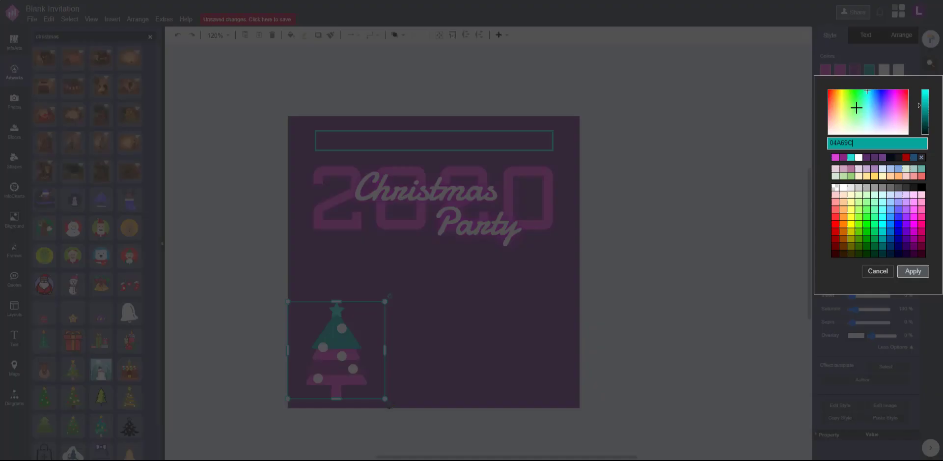
{"action": "left_click", "coordinate": [843, 157]}
{"action": "left_click", "coordinate": [913, 271]}
Delete the outlined rectangle and place the tree, scaled down, centered above "2020" instead
{"action": "mouse_move", "coordinate": [385, 301]}
{"action": "left_mouse_down"}
{"action": "mouse_move", "coordinate": [409, 280]}
{"action": "mouse_move", "coordinate": [397, 290]}
{"action": "left_mouse_up"}
{"action": "left_click_drag", "start_coordinate": [362, 346], "coordinate": [453, 310]}
{"action": "left_click", "coordinate": [463, 142]}
{"action": "key", "text": "Delete"}
{"action": "left_click", "coordinate": [460, 314]}
{"action": "left_click_drag", "start_coordinate": [487, 362], "coordinate": [426, 299]}
{"action": "left_click_drag", "start_coordinate": [406, 282], "coordinate": [439, 146]}
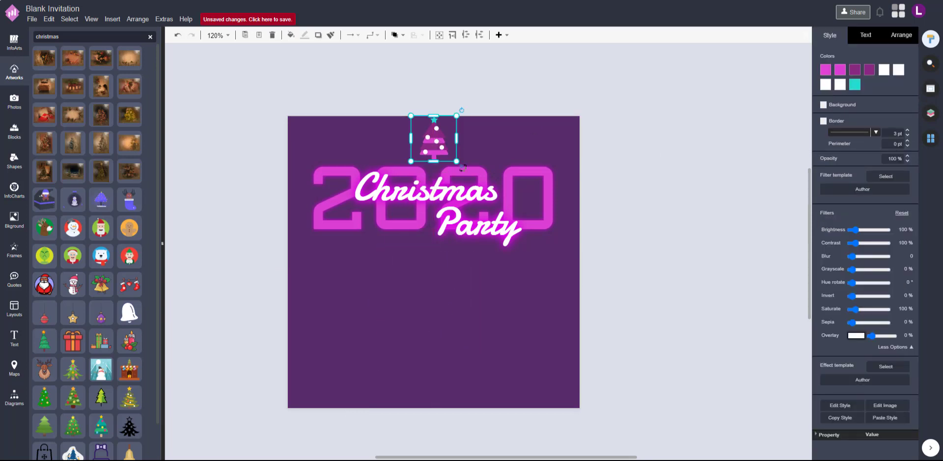
Move the tree off the page into the empty area to its right
{"action": "left_click", "coordinate": [699, 188]}
{"action": "left_click", "coordinate": [434, 133]}
{"action": "left_click_drag", "start_coordinate": [434, 133], "coordinate": [653, 164]}
{"action": "left_click", "coordinate": [671, 243]}
Move the "2020", "Christmas" and "Party" texts down together slightly
{"action": "left_click", "coordinate": [466, 179]}
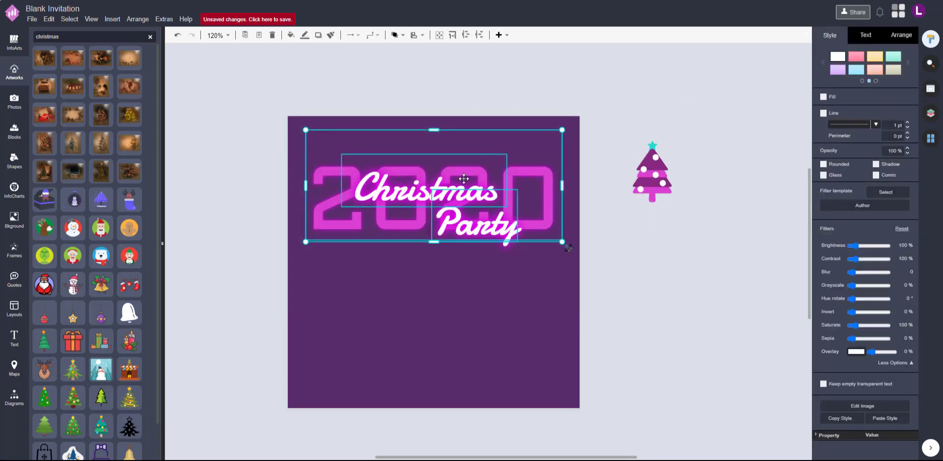
{"action": "left_click_drag", "start_coordinate": [465, 179], "coordinate": [496, 214]}
{"action": "left_click", "coordinate": [615, 293]}
{"action": "left_click", "coordinate": [683, 293]}
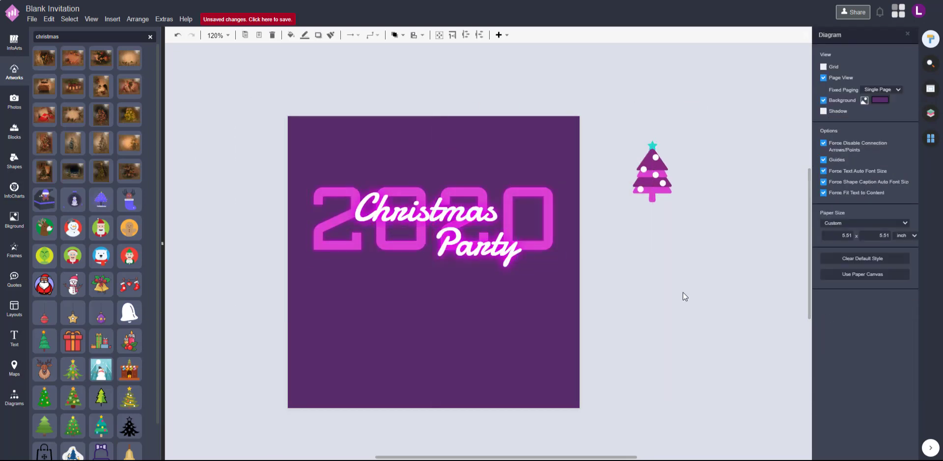
Add the multicolored crossed bunting artwork from the Celebration category to the canvas
{"action": "left_click", "coordinate": [14, 72]}
{"action": "scroll", "coordinate": [95, 207], "scroll_direction": "down", "scroll_amount": 3}
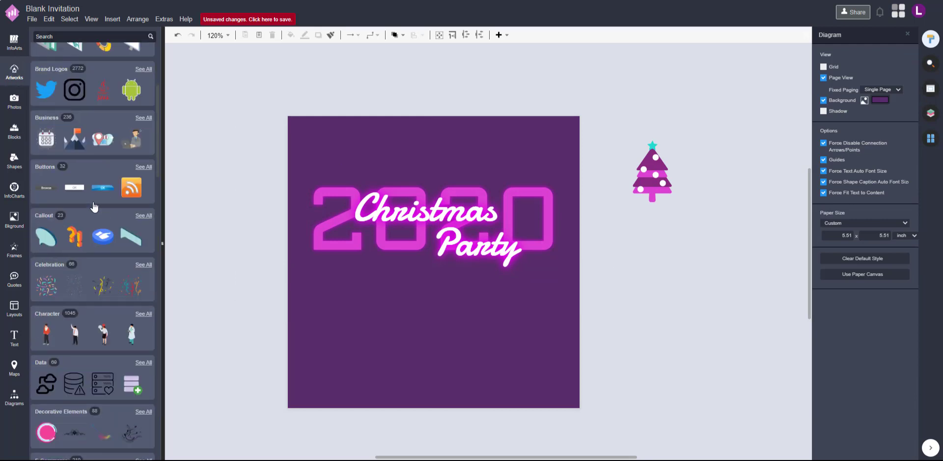
{"action": "left_click", "coordinate": [49, 264]}
{"action": "left_click", "coordinate": [119, 193]}
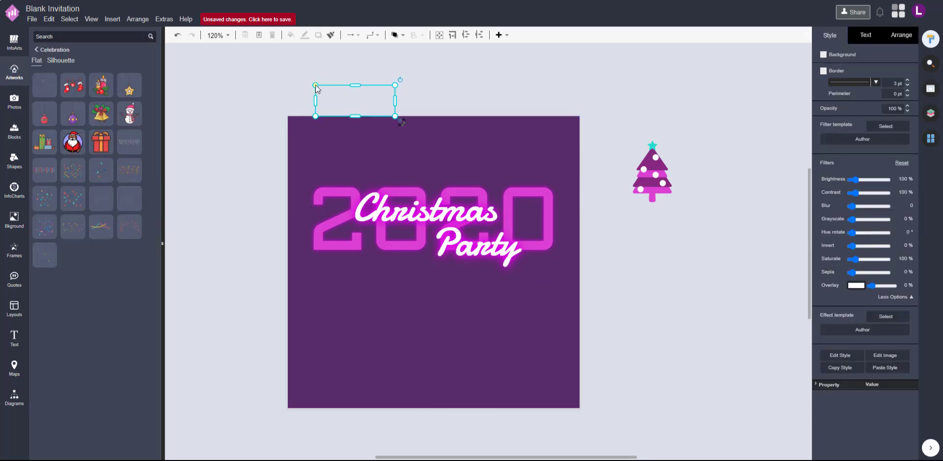
Enlarge the bunting to span the full page width and position it across the page's upper edge
{"action": "left_click_drag", "start_coordinate": [360, 107], "coordinate": [585, 88]}
{"action": "left_click_drag", "start_coordinate": [498, 98], "coordinate": [499, 150]}
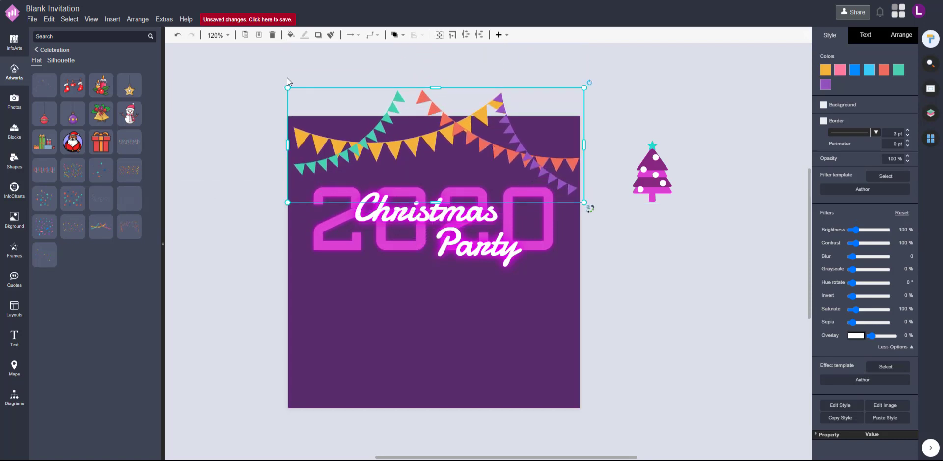
{"action": "left_click_drag", "start_coordinate": [288, 87], "coordinate": [282, 85]}
{"action": "left_click", "coordinate": [611, 303]}
{"action": "left_click_drag", "start_coordinate": [503, 146], "coordinate": [502, 138]}
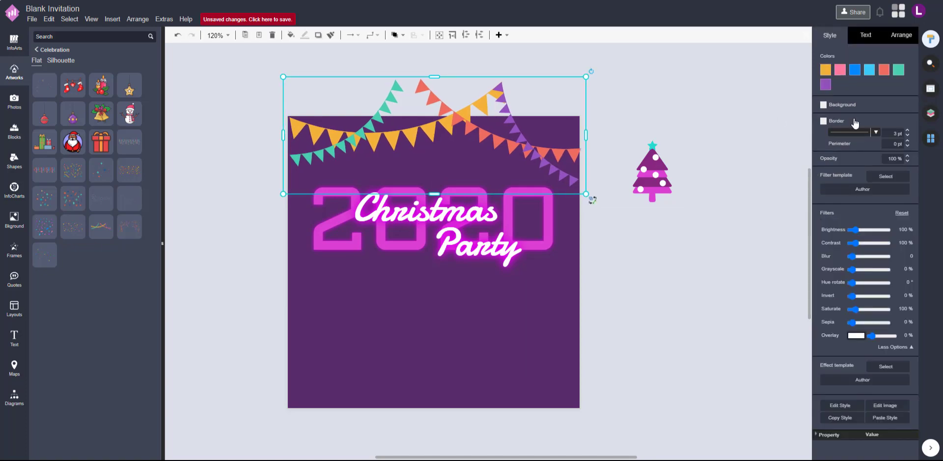
Recolor the bunting's yellow flags magenta
{"action": "left_click", "coordinate": [854, 120]}
{"action": "left_click", "coordinate": [526, 140]}
{"action": "left_click", "coordinate": [824, 71]}
{"action": "left_click", "coordinate": [834, 158]}
{"action": "left_click", "coordinate": [912, 270]}
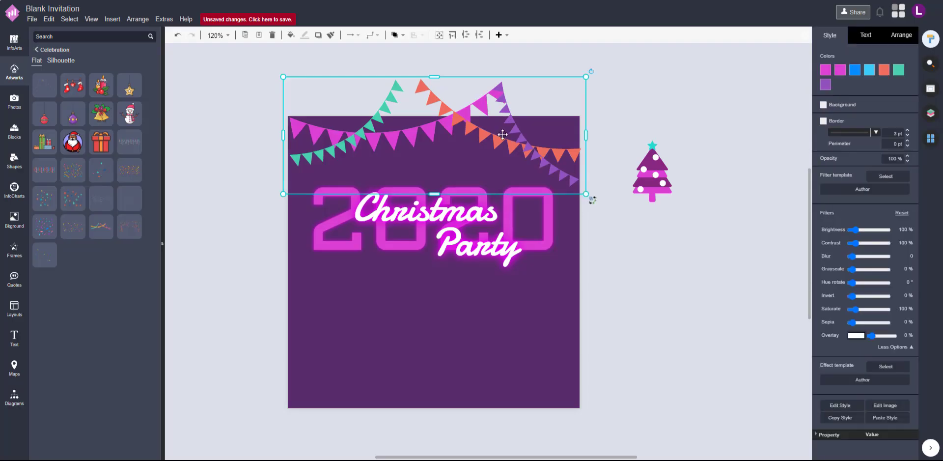
Recolor the bunting's green flags white
{"action": "left_click", "coordinate": [901, 71]}
{"action": "left_click", "coordinate": [860, 160]}
{"action": "left_click", "coordinate": [913, 271]}
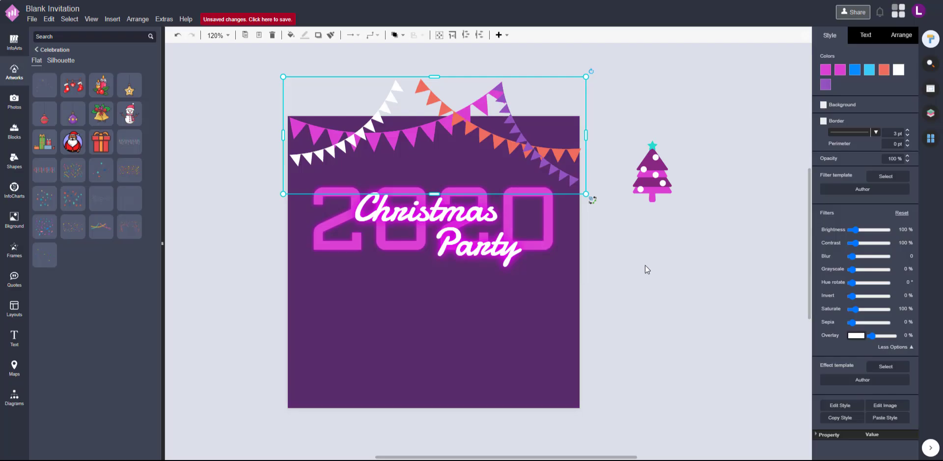
{"action": "left_click", "coordinate": [645, 265]}
Recolor the bunting's orange flags turquoise
{"action": "left_click", "coordinate": [498, 130]}
{"action": "left_click", "coordinate": [884, 69]}
{"action": "left_click", "coordinate": [913, 271]}
{"action": "left_click", "coordinate": [516, 153]}
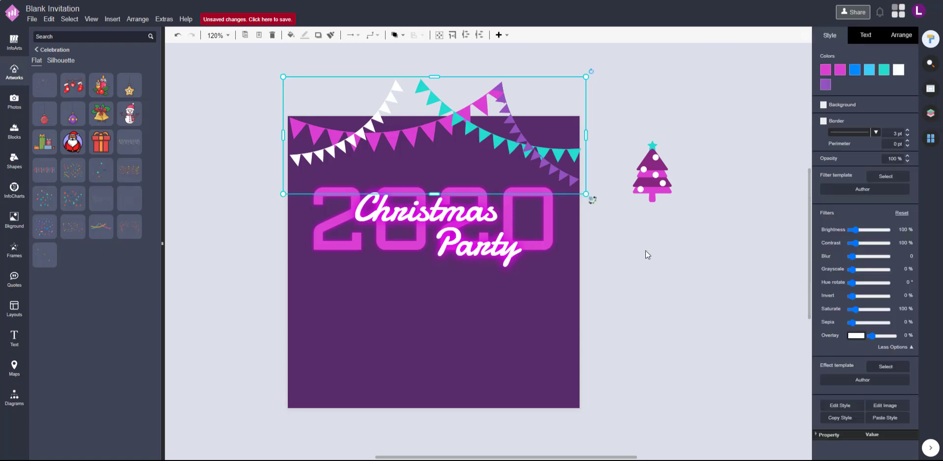
{"action": "left_click", "coordinate": [656, 242]}
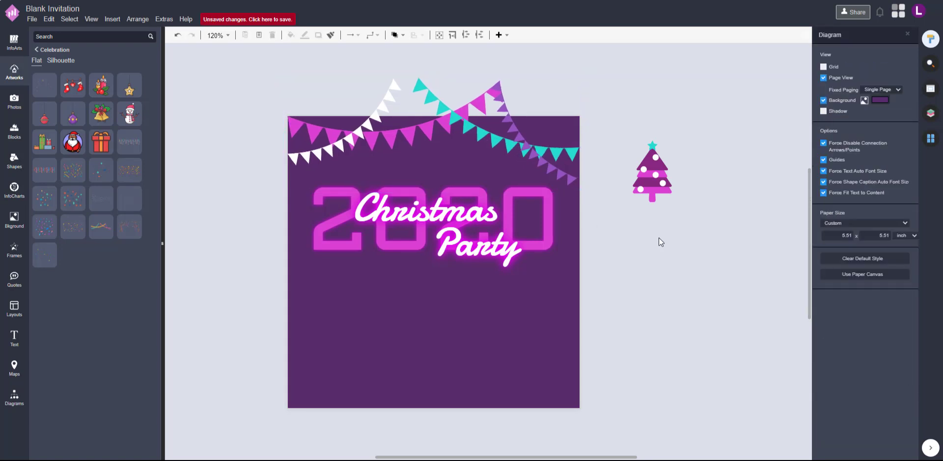
Move the "2020", "Christmas" and "Party" texts down together and lower the bunting slightly
{"action": "left_click_drag", "start_coordinate": [611, 326], "coordinate": [306, 198]}
{"action": "left_click_drag", "start_coordinate": [461, 217], "coordinate": [459, 277]}
{"action": "mouse_move", "coordinate": [483, 127]}
{"action": "left_mouse_down"}
{"action": "mouse_move", "coordinate": [484, 160]}
{"action": "mouse_move", "coordinate": [489, 137]}
{"action": "left_mouse_up"}
{"action": "left_click", "coordinate": [609, 208]}
{"action": "left_click_drag", "start_coordinate": [668, 374], "coordinate": [197, 216]}
{"action": "left_click_drag", "start_coordinate": [457, 280], "coordinate": [458, 273]}
{"action": "left_click", "coordinate": [680, 308]}
Place a scattered confetti artwork from the Celebration category between the bunting and the title, and send it to the back
{"action": "mouse_move", "coordinate": [45, 201]}
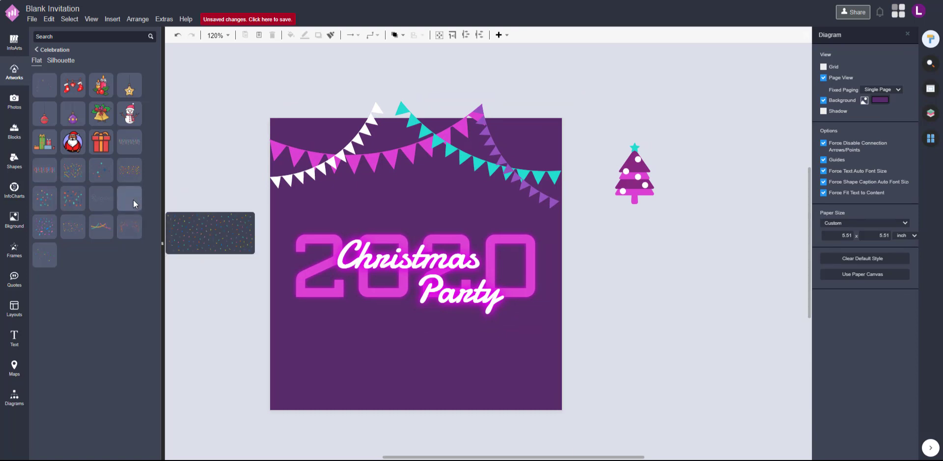
{"action": "mouse_move", "coordinate": [137, 161]}
{"action": "left_click_drag", "start_coordinate": [98, 200], "coordinate": [364, 201]}
{"action": "left_click", "coordinate": [395, 34]}
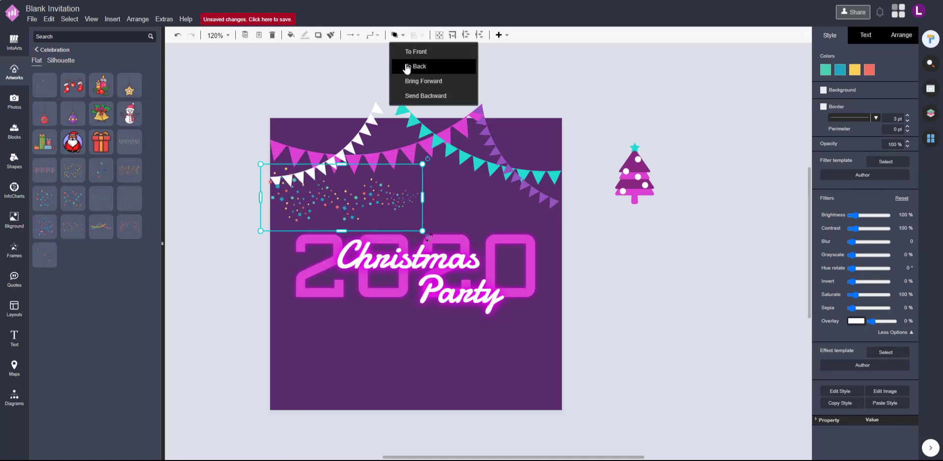
{"action": "left_click", "coordinate": [395, 47]}
Move the bunting up so that it no longer covers the confetti
{"action": "left_click", "coordinate": [353, 197]}
{"action": "left_click", "coordinate": [332, 224]}
{"action": "left_click", "coordinate": [305, 212]}
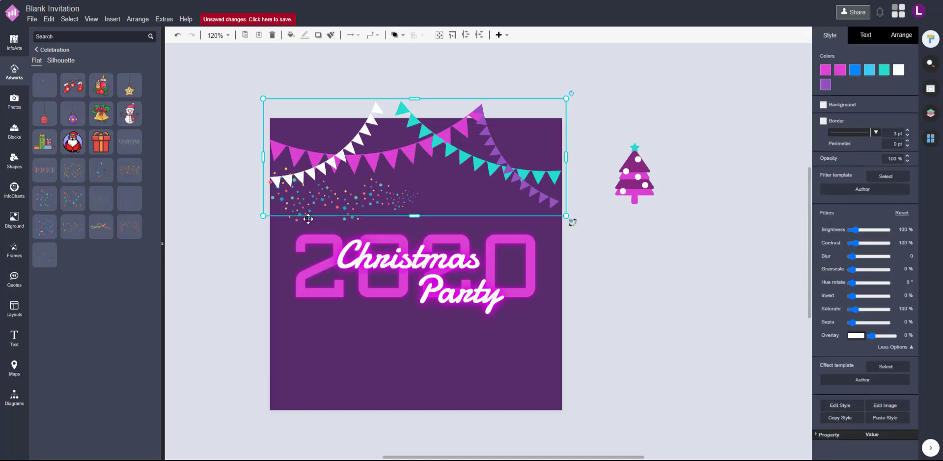
{"action": "left_click", "coordinate": [304, 220]}
{"action": "left_click", "coordinate": [277, 205]}
{"action": "left_click_drag", "start_coordinate": [351, 201], "coordinate": [350, 133]}
Enlarge the confetti across most of the page width and move the bunting back down over it
{"action": "left_click", "coordinate": [348, 198]}
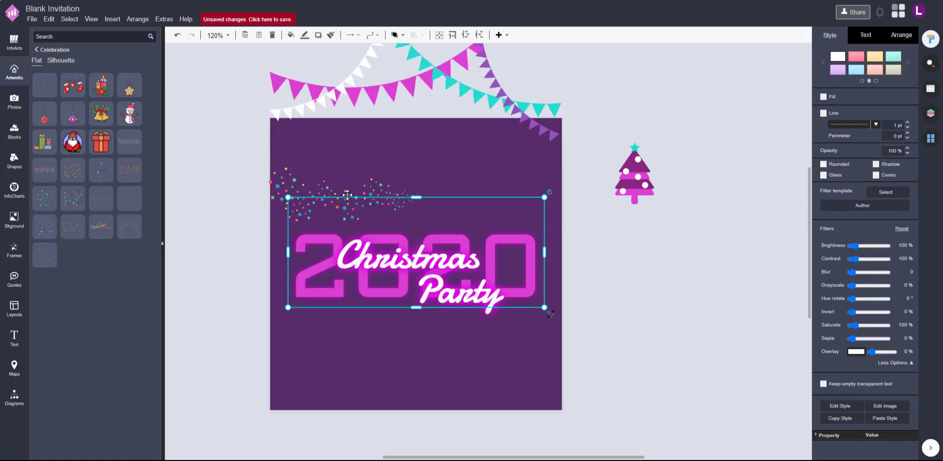
{"action": "left_click", "coordinate": [348, 194]}
{"action": "left_click_drag", "start_coordinate": [423, 165], "coordinate": [516, 126]}
{"action": "left_click_drag", "start_coordinate": [454, 175], "coordinate": [447, 176]}
{"action": "left_click", "coordinate": [533, 167]}
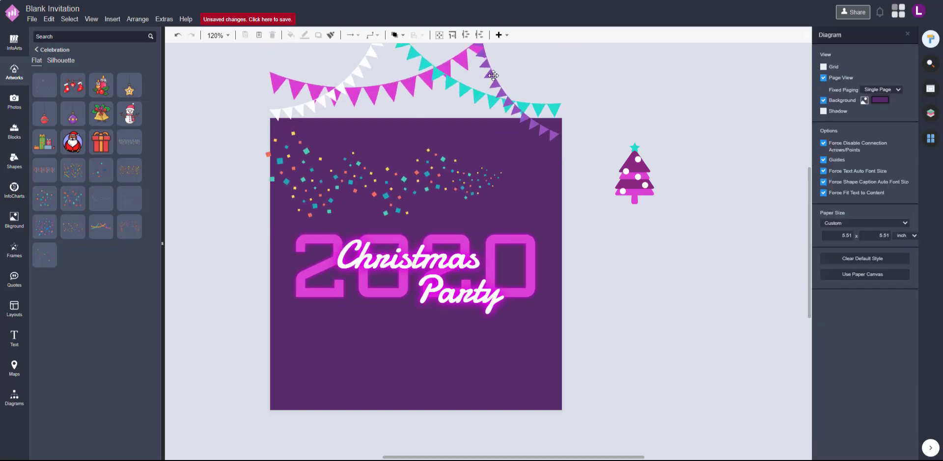
{"action": "left_click_drag", "start_coordinate": [493, 75], "coordinate": [493, 136]}
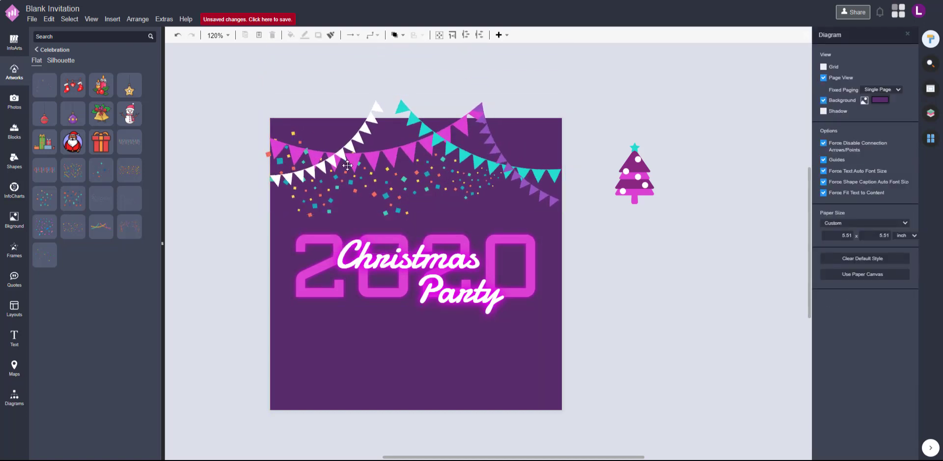
Move the bunting up clear of the confetti again and recolor the confetti's green pieces white
{"action": "left_click_drag", "start_coordinate": [402, 154], "coordinate": [402, 81]}
{"action": "left_click_drag", "start_coordinate": [304, 171], "coordinate": [274, 184]}
{"action": "key", "text": "ctrl+z"}
{"action": "left_click", "coordinate": [231, 190]}
{"action": "left_click", "coordinate": [294, 203]}
{"action": "left_click", "coordinate": [274, 189]}
{"action": "left_click", "coordinate": [826, 69]}
{"action": "left_click", "coordinate": [835, 157]}
{"action": "left_click", "coordinate": [913, 271]}
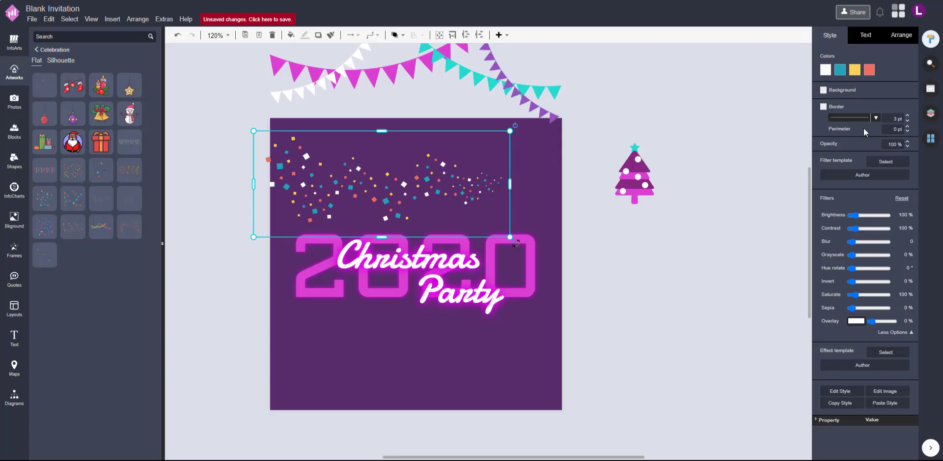
Recolor the confetti's blue and yellow pieces white and its red pieces magenta
{"action": "left_click", "coordinate": [841, 70]}
{"action": "left_click", "coordinate": [913, 271]}
{"action": "left_click", "coordinate": [855, 69]}
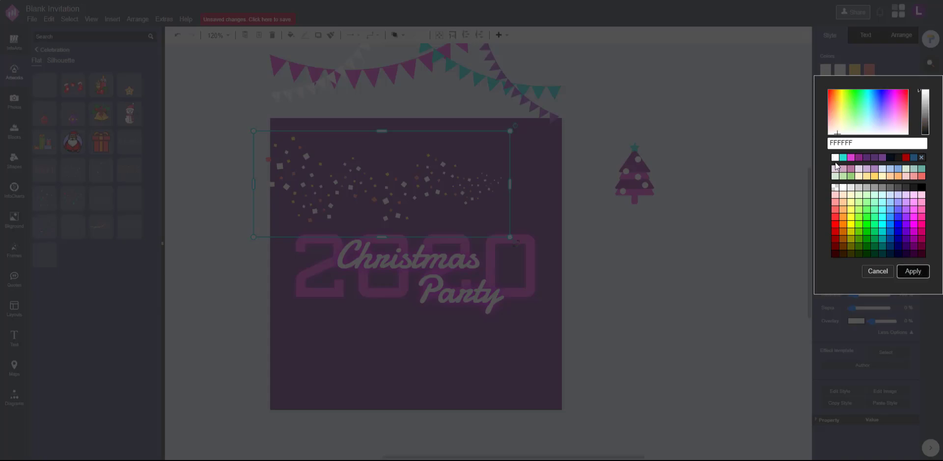
{"action": "left_click", "coordinate": [914, 272]}
{"action": "left_click", "coordinate": [870, 69]}
{"action": "left_click", "coordinate": [913, 271]}
Move the bunting back down over the confetti at the page's upper edge
{"action": "left_click_drag", "start_coordinate": [429, 71], "coordinate": [431, 151]}
{"action": "left_click", "coordinate": [590, 174]}
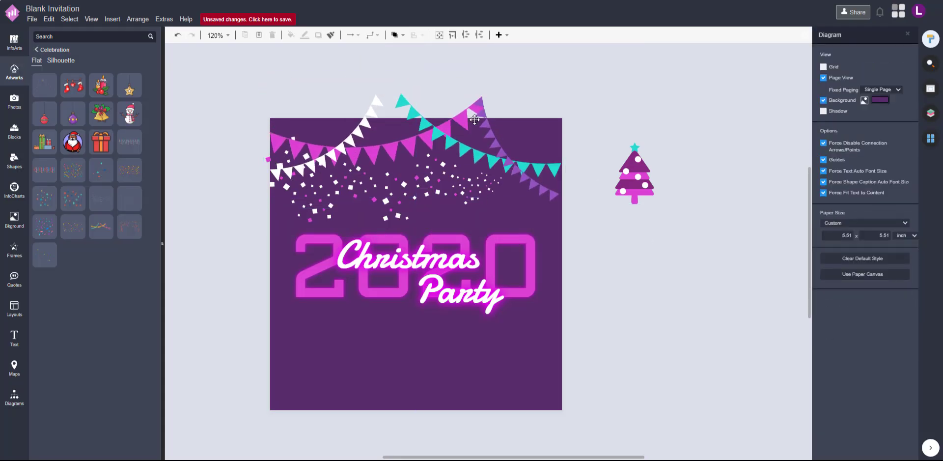
{"action": "left_click", "coordinate": [475, 119]}
{"action": "left_click", "coordinate": [648, 260]}
Try to enlarge the confetti to the page's full width
{"action": "left_click", "coordinate": [261, 160]}
{"action": "left_click_drag", "start_coordinate": [517, 128], "coordinate": [563, 125]}
{"action": "left_click", "coordinate": [578, 130]}
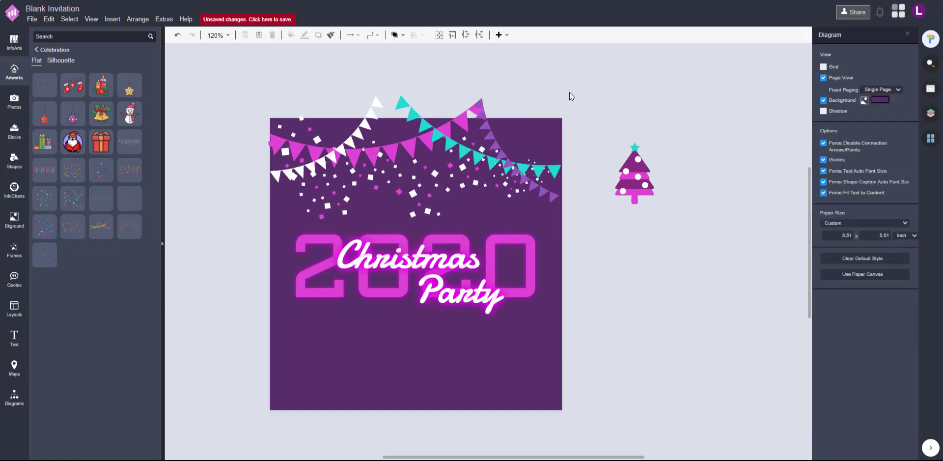
Move the "2020", "Christmas" and "Party" texts up together, closer to the confetti
{"action": "left_click_drag", "start_coordinate": [641, 352], "coordinate": [227, 217]}
{"action": "left_click_drag", "start_coordinate": [310, 291], "coordinate": [307, 272]}
{"action": "left_click", "coordinate": [603, 320]}
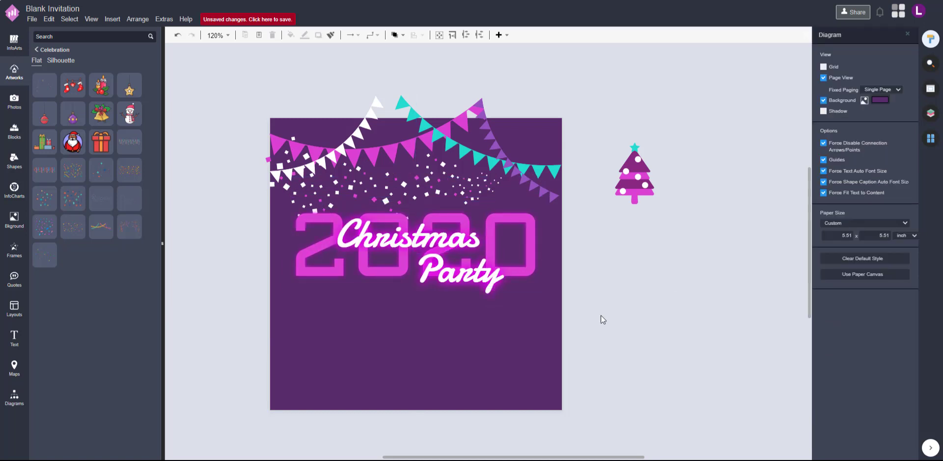
Scale the confetti down slightly and nudge it a little downward
{"action": "left_click", "coordinate": [268, 193]}
{"action": "left_click_drag", "start_coordinate": [511, 237], "coordinate": [503, 234]}
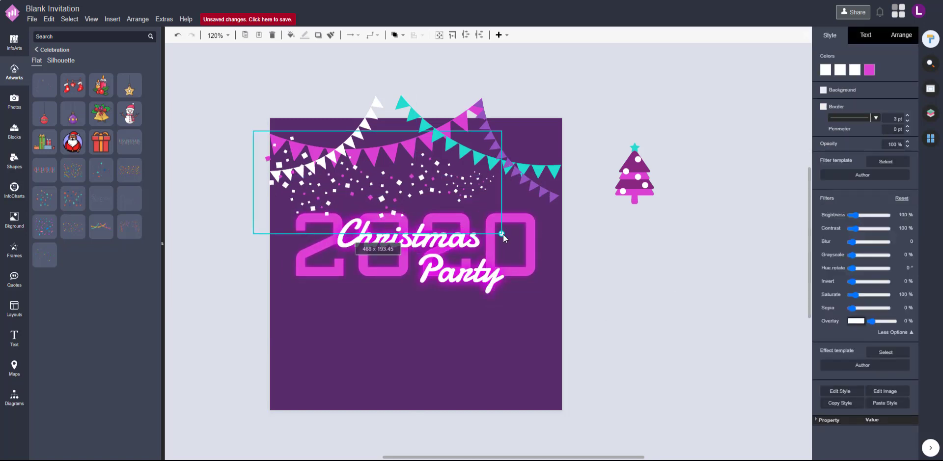
{"action": "key", "text": "Down"}
{"action": "key", "text": "Down"}
{"action": "key", "text": "Down"}
{"action": "key", "text": "Down"}
{"action": "left_click", "coordinate": [670, 267]}
{"action": "left_click", "coordinate": [481, 102]}
{"action": "left_click", "coordinate": [674, 277]}
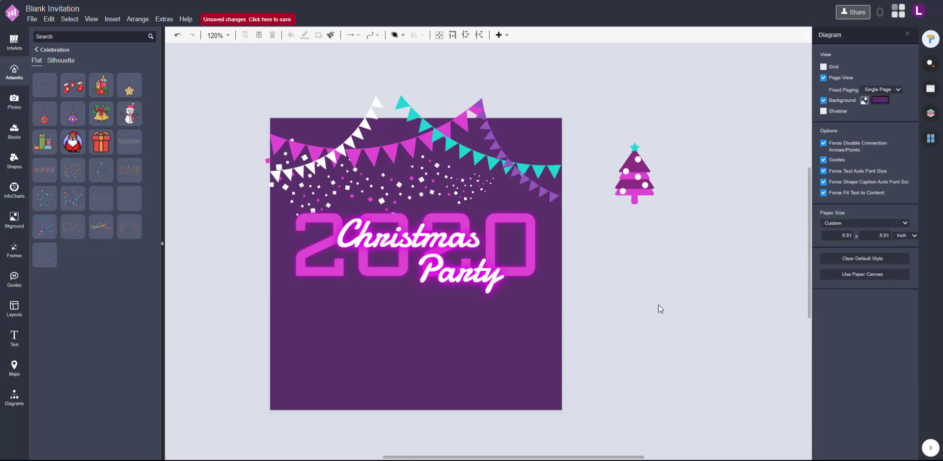
Center the "2020", "Christmas" and "Party" texts horizontally on the page and delete the spare tree beside the page
{"action": "left_click_drag", "start_coordinate": [659, 304], "coordinate": [220, 202]}
{"action": "left_click", "coordinate": [497, 263], "text": "shift"}
{"action": "left_click_drag", "start_coordinate": [487, 266], "coordinate": [485, 271]}
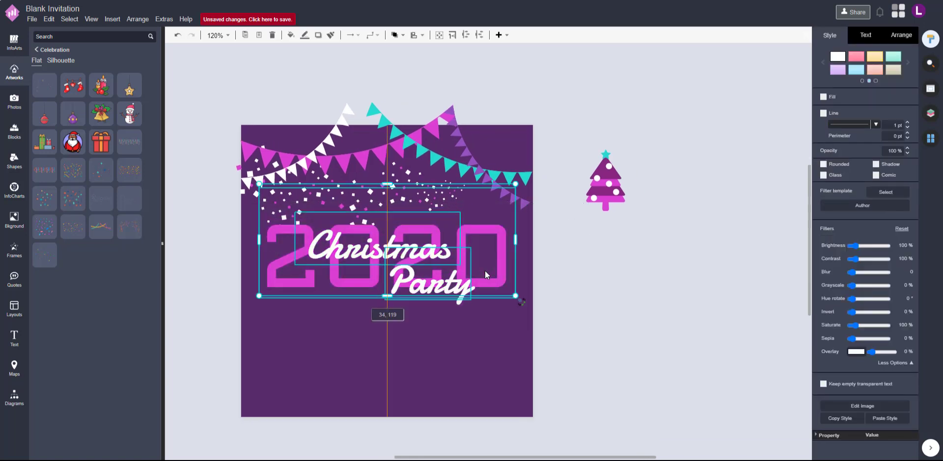
{"action": "left_click", "coordinate": [587, 303]}
{"action": "left_click", "coordinate": [643, 179]}
{"action": "key", "text": "Delete"}
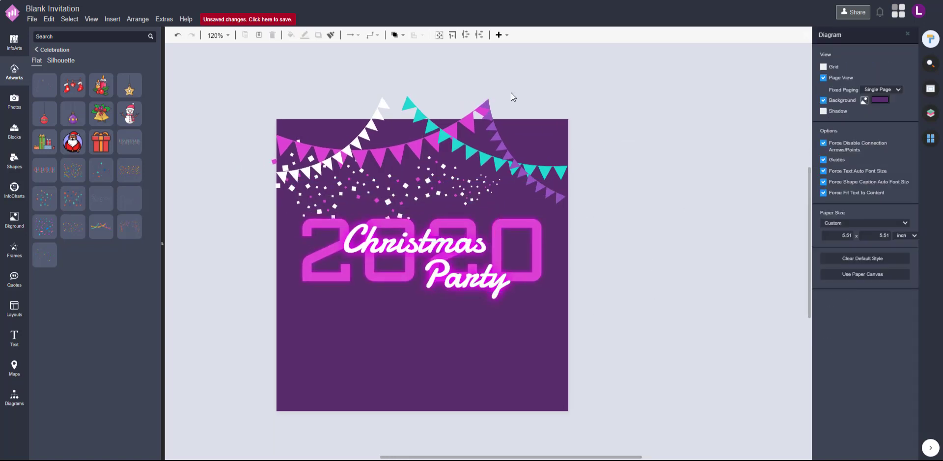
Try recoloring the bunting's purple flags turquoise (23DBCF)
{"action": "left_click", "coordinate": [486, 105]}
{"action": "left_click", "coordinate": [826, 84]}
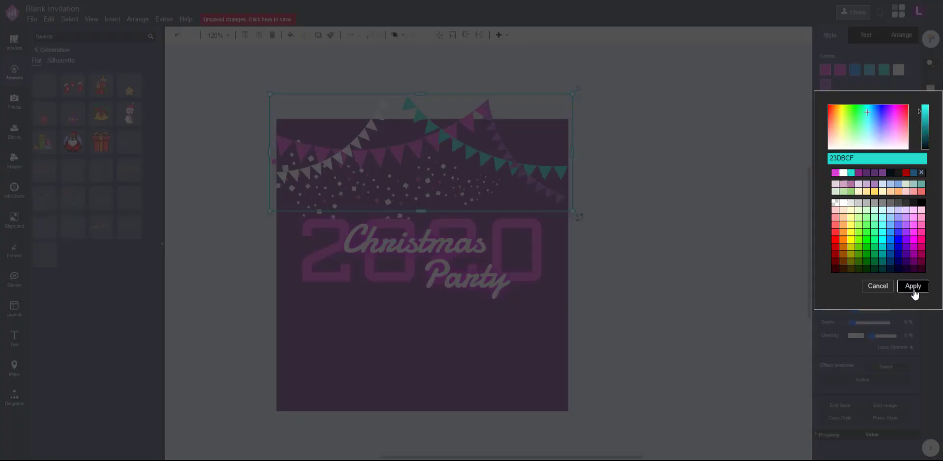
{"action": "left_click", "coordinate": [914, 286]}
{"action": "left_click", "coordinate": [665, 216]}
Recolor the bunting's purple flags white
{"action": "left_click", "coordinate": [488, 101]}
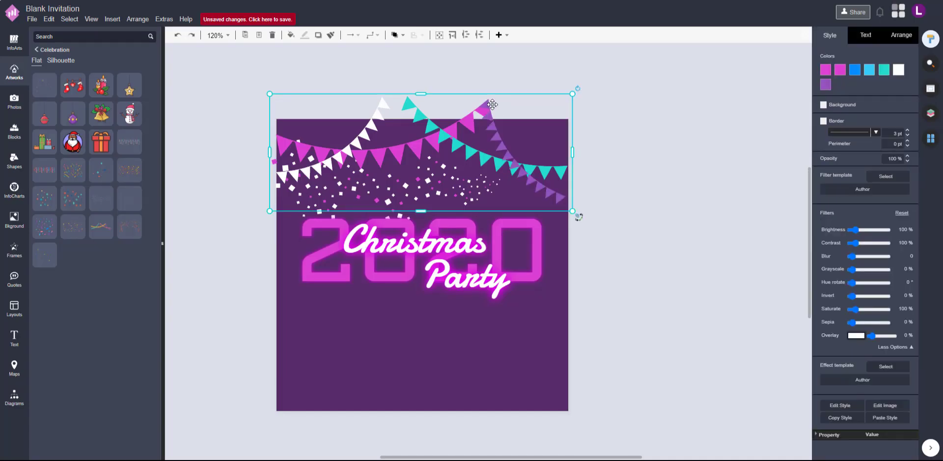
{"action": "left_click", "coordinate": [826, 84]}
{"action": "left_click", "coordinate": [913, 286]}
{"action": "left_click", "coordinate": [619, 263]}
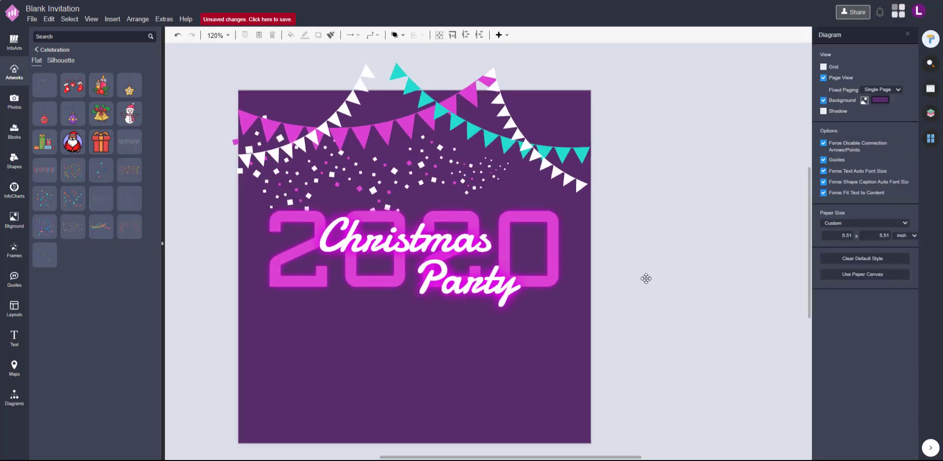
Try enlarging the "2020", "Christmas" and "Party" texts together slightly, and undo it
{"action": "left_click_drag", "start_coordinate": [628, 330], "coordinate": [305, 179]}
{"action": "left_click_drag", "start_coordinate": [573, 183], "coordinate": [573, 182]}
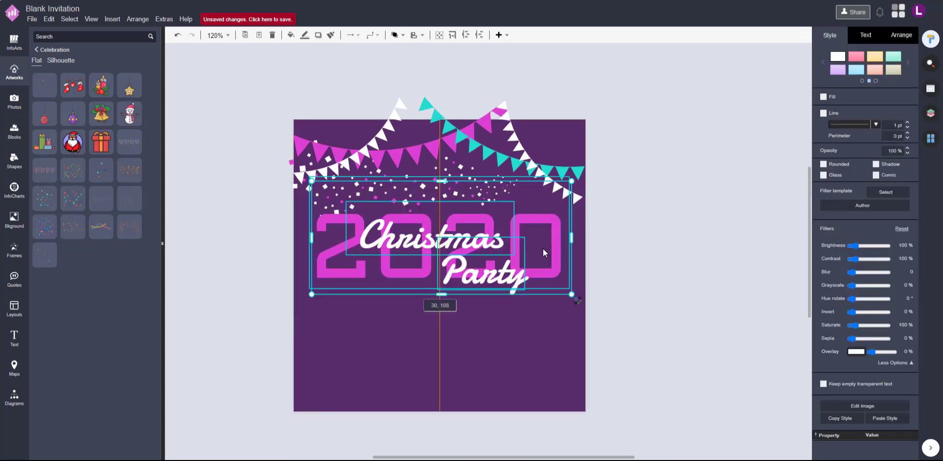
{"action": "left_click", "coordinate": [636, 275]}
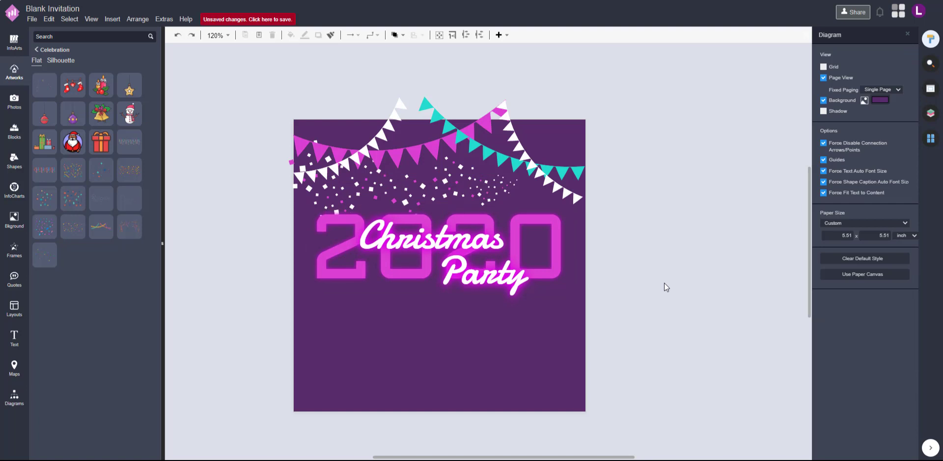
{"action": "key", "text": "ctrl+z"}
Move the "2020", "Christmas" and "Party" texts up slightly and nudge them into place just below the confetti
{"action": "left_click_drag", "start_coordinate": [681, 327], "coordinate": [311, 226]}
{"action": "left_click_drag", "start_coordinate": [546, 277], "coordinate": [546, 272]}
{"action": "left_click", "coordinate": [634, 276]}
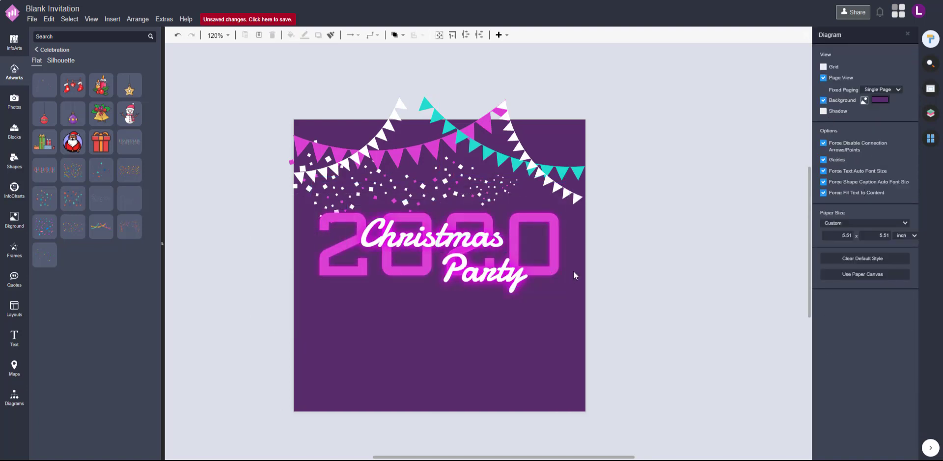
{"action": "left_click_drag", "start_coordinate": [680, 317], "coordinate": [249, 195]}
{"action": "key", "text": "Down"}
{"action": "key", "text": "Down"}
{"action": "key", "text": "Down"}
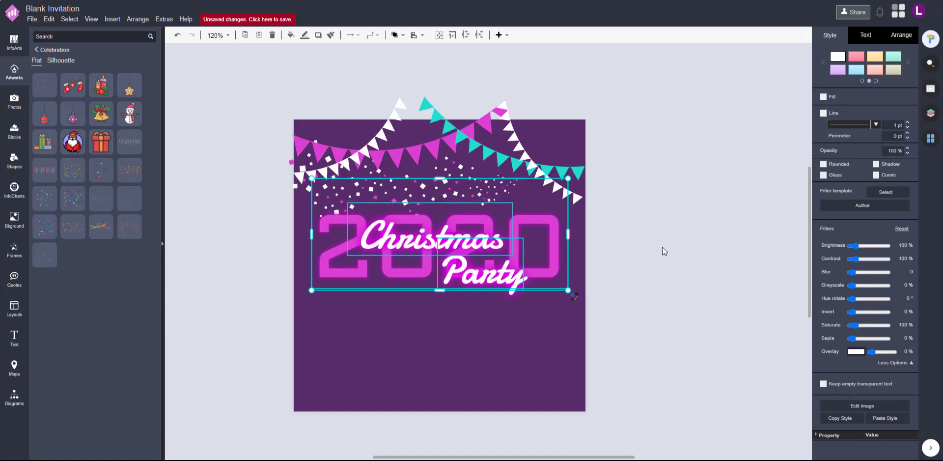
{"action": "left_click", "coordinate": [663, 248]}
Add a text box below the title and widen it past both sides of the page
{"action": "double_click", "coordinate": [257, 329]}
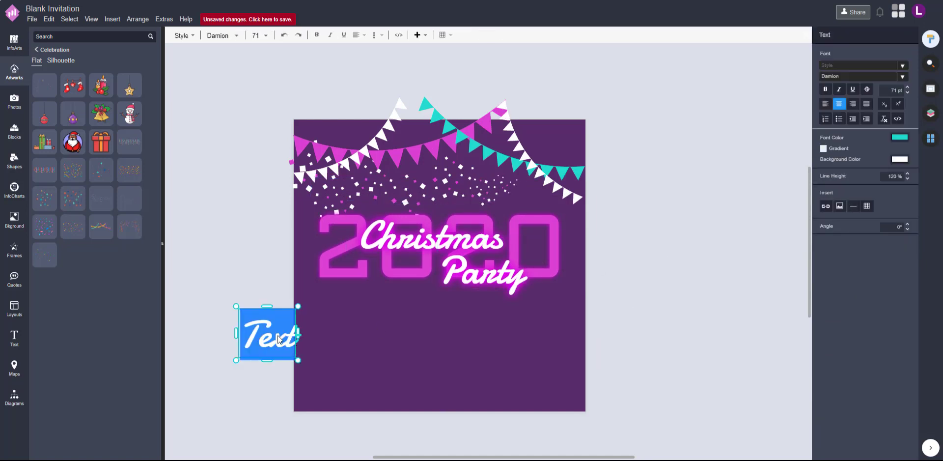
{"action": "left_click_drag", "start_coordinate": [298, 334], "coordinate": [594, 350]}
{"action": "left_click_drag", "start_coordinate": [415, 357], "coordinate": [416, 357]}
Fill the new text box with "YOU ARE INVITED TO CHRISTMAS PARTY" and select its text
{"action": "double_click", "coordinate": [427, 323]}
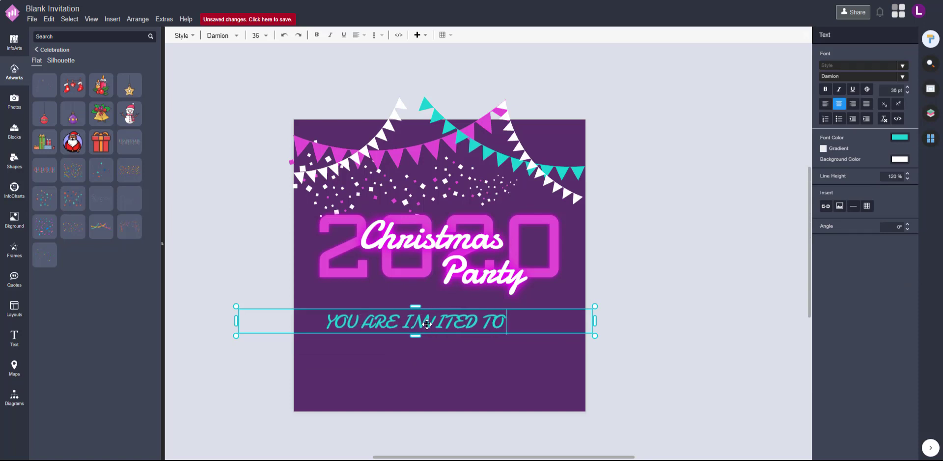
{"action": "type", "text": "YOU ARE INVITED TO CHRISTAS"}
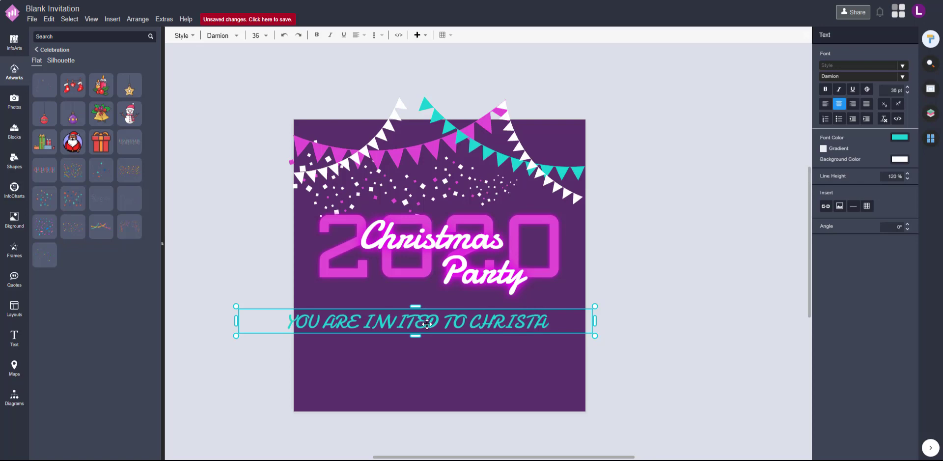
{"action": "key", "text": "BackSpace"}
{"action": "key", "text": "BackSpace"}
{"action": "type", "text": "MAS PARTY"}
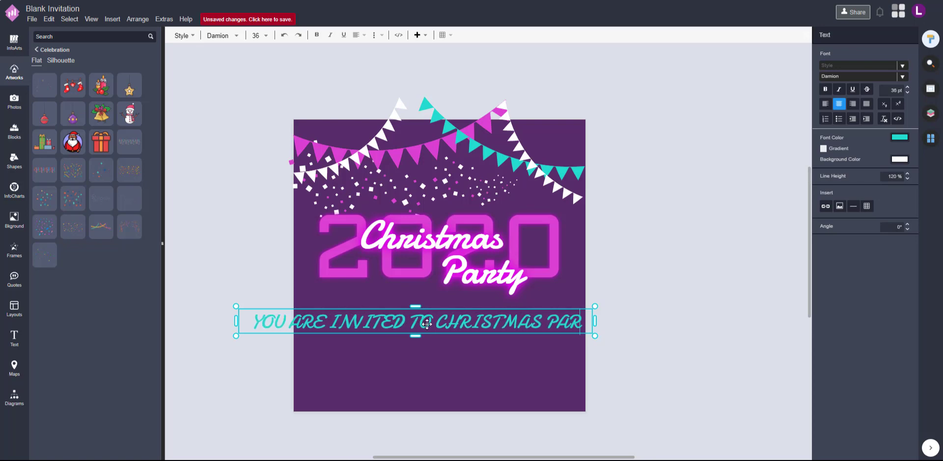
{"action": "key", "text": "BackSpace"}
{"action": "type", "text": "Y"}
{"action": "double_click", "coordinate": [595, 336]}
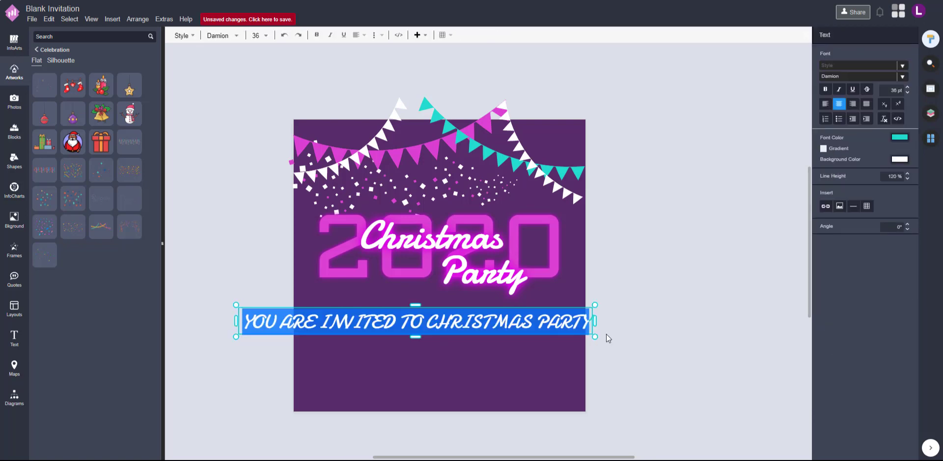
Shrink the invitation text to about 21 pt and move it inside the page below the title
{"action": "left_click", "coordinate": [608, 337]}
{"action": "left_click", "coordinate": [587, 326]}
{"action": "left_click_drag", "start_coordinate": [596, 337], "coordinate": [450, 324]}
{"action": "left_click_drag", "start_coordinate": [407, 315], "coordinate": [482, 312]}
Change the font of the "YOU ARE INVITED TO CHRISTMAS PARTY" text to Chakra Petch
{"action": "double_click", "coordinate": [483, 311]}
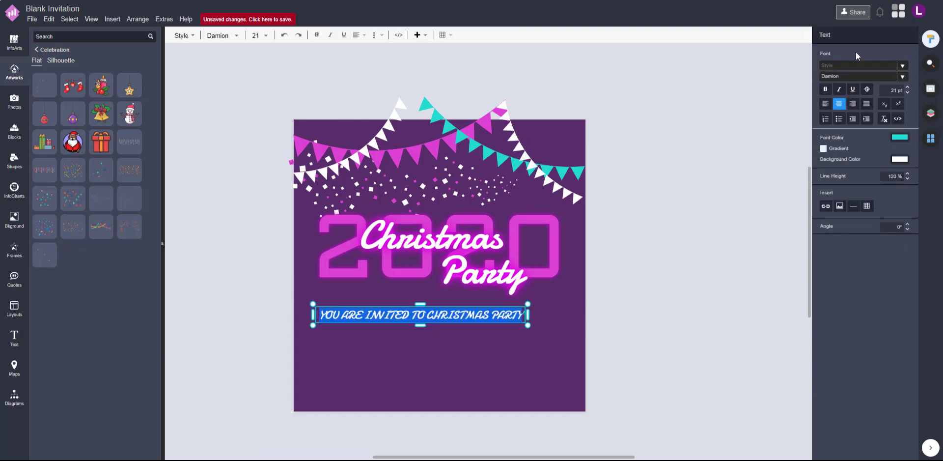
{"action": "left_click", "coordinate": [902, 77]}
{"action": "scroll", "coordinate": [806, 177], "scroll_direction": "down", "scroll_amount": 10}
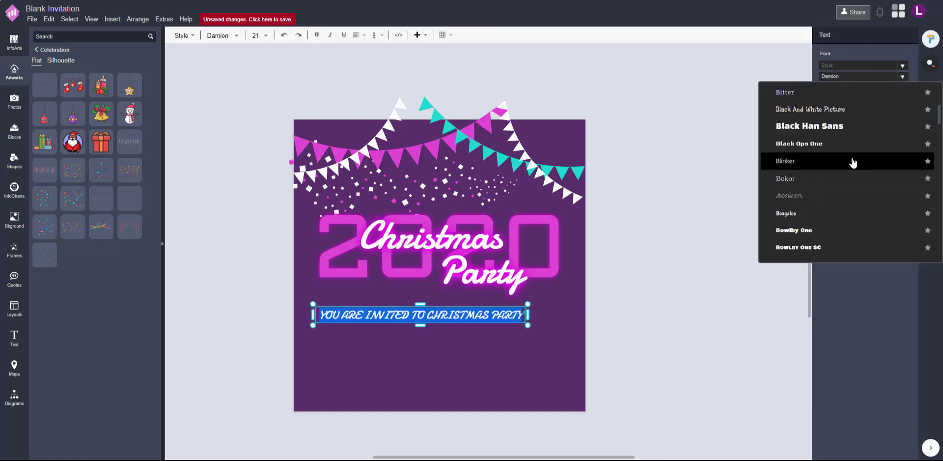
{"action": "scroll", "coordinate": [835, 162], "scroll_direction": "down", "scroll_amount": 5}
{"action": "left_click", "coordinate": [831, 219]}
{"action": "left_click", "coordinate": [663, 310]}
Shrink the invitation text to about 19 pt and set its font colour to white
{"action": "left_click_drag", "start_coordinate": [527, 306], "coordinate": [508, 324]}
{"action": "left_click", "coordinate": [866, 36]}
{"action": "left_click", "coordinate": [899, 136]}
{"action": "left_click", "coordinate": [844, 233]}
{"action": "left_click", "coordinate": [912, 335]}
{"action": "left_click", "coordinate": [663, 268]}
{"action": "left_click", "coordinate": [674, 285]}
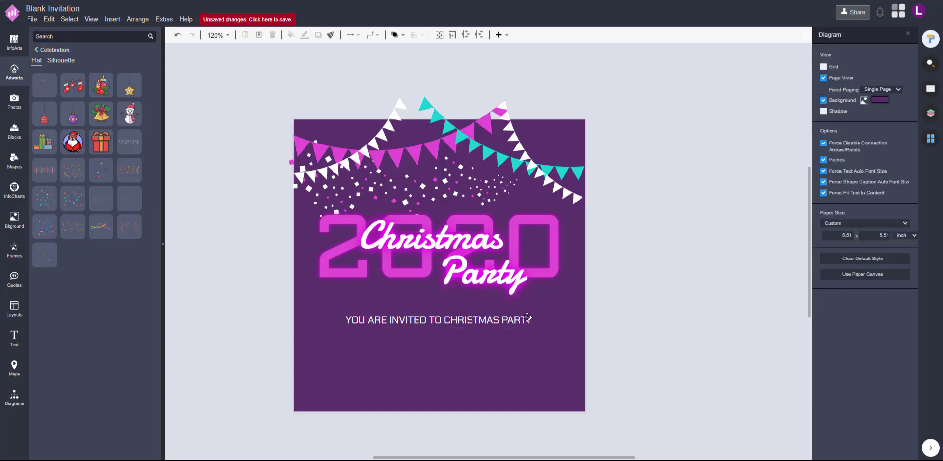
Reduce the invitation text further to about 16.5 pt and centre it below the title
{"action": "left_click", "coordinate": [512, 318]}
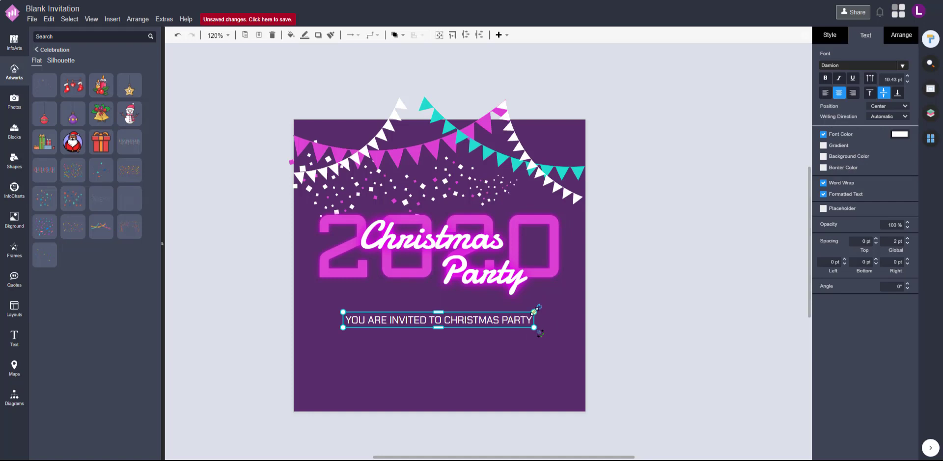
{"action": "left_click_drag", "start_coordinate": [534, 312], "coordinate": [494, 318]}
{"action": "left_click", "coordinate": [658, 295]}
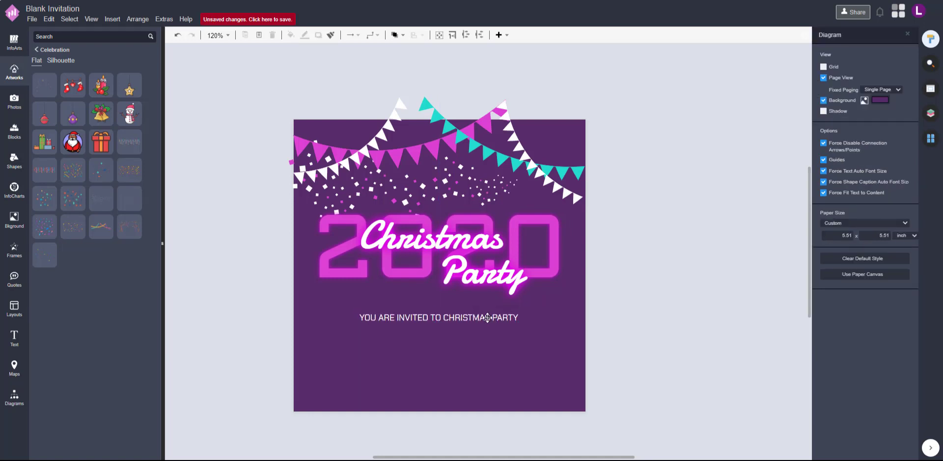
{"action": "left_click", "coordinate": [488, 318]}
{"action": "left_click", "coordinate": [632, 290]}
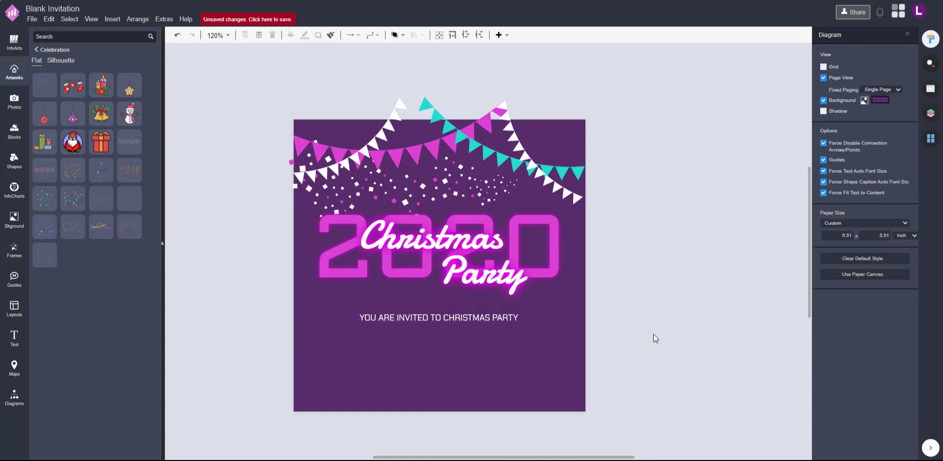
Move the bunting, confetti and title texts down together and place the invitation line just below the title
{"action": "left_click", "coordinate": [495, 318]}
{"action": "left_click_drag", "start_coordinate": [495, 318], "coordinate": [495, 363]}
{"action": "left_click_drag", "start_coordinate": [680, 336], "coordinate": [215, 86]}
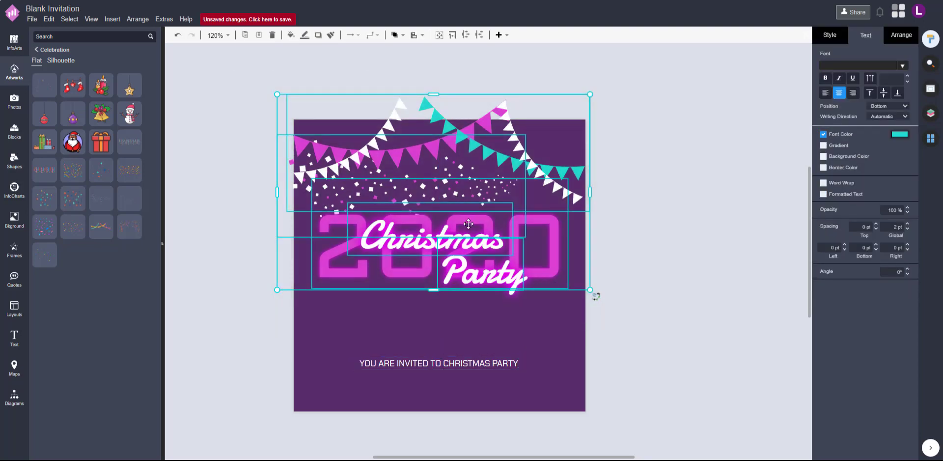
{"action": "left_click_drag", "start_coordinate": [468, 224], "coordinate": [469, 244]}
{"action": "left_click", "coordinate": [674, 276]}
{"action": "left_click_drag", "start_coordinate": [658, 340], "coordinate": [166, 47]}
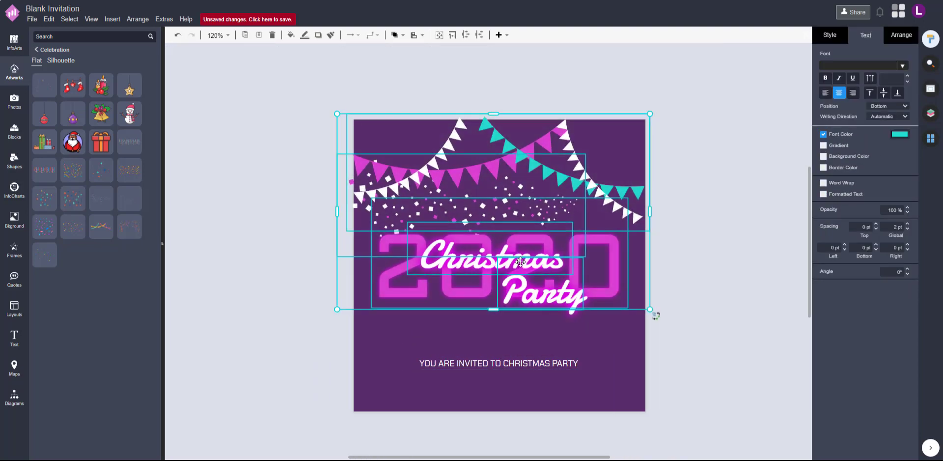
{"action": "left_click", "coordinate": [678, 293]}
{"action": "left_click_drag", "start_coordinate": [517, 363], "coordinate": [515, 341]}
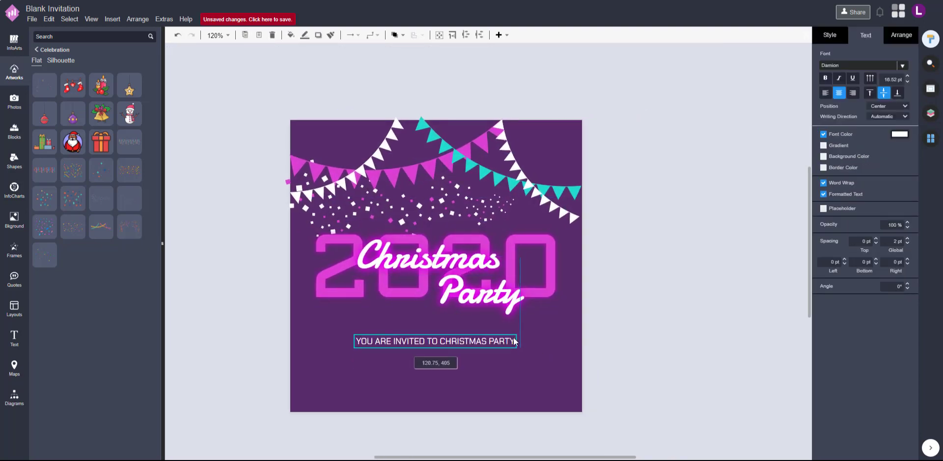
{"action": "left_click", "coordinate": [622, 311]}
{"action": "left_click", "coordinate": [511, 340]}
{"action": "key", "text": "ctrl+c"}
{"action": "key", "text": "ctrl+v"}
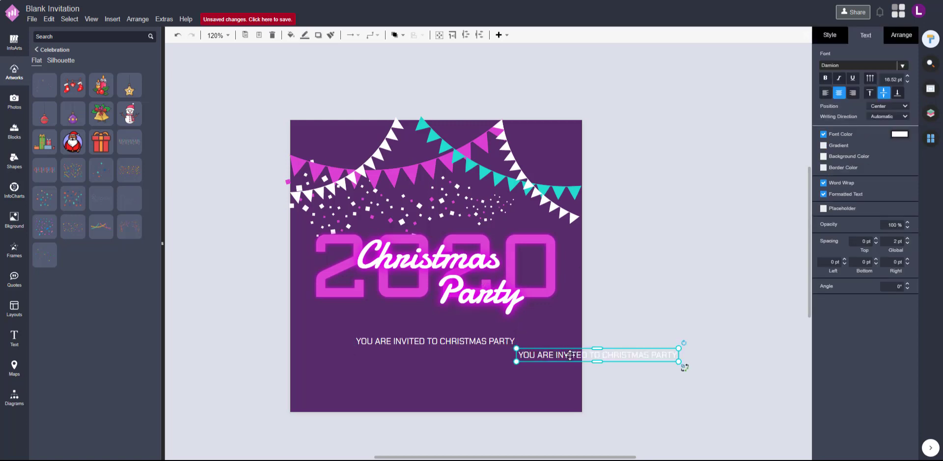
{"action": "left_click_drag", "start_coordinate": [568, 355], "coordinate": [376, 381]}
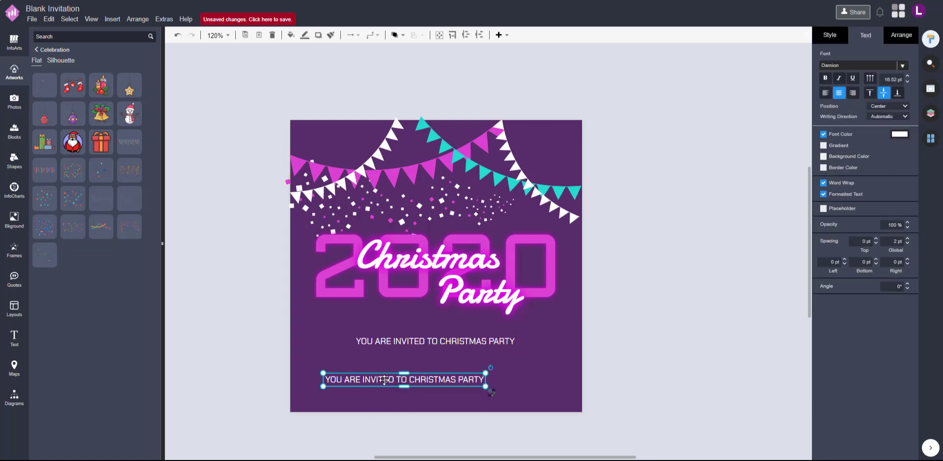
{"action": "double_click", "coordinate": [384, 380]}
{"action": "left_click", "coordinate": [634, 367]}
{"action": "key", "text": "Delete"}
Duplicate the "2020" text, place the copy below the invitation line and change its wording to "25"
{"action": "left_click", "coordinate": [551, 283]}
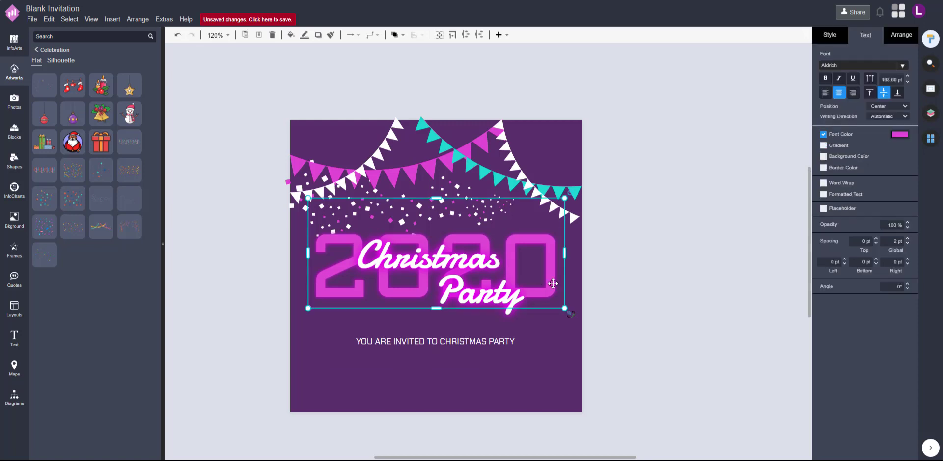
{"action": "key", "text": "ctrl+c"}
{"action": "key", "text": "ctrl+v"}
{"action": "left_click_drag", "start_coordinate": [632, 352], "coordinate": [346, 395]}
{"action": "double_click", "coordinate": [375, 376]}
{"action": "type", "text": "24"}
{"action": "key", "text": "BackSpace"}
{"action": "type", "text": "5"}
{"action": "left_click", "coordinate": [574, 361]}
Shrink the "25" text to about 69 pt and place it near the page's lower left corner
{"action": "left_click", "coordinate": [393, 381]}
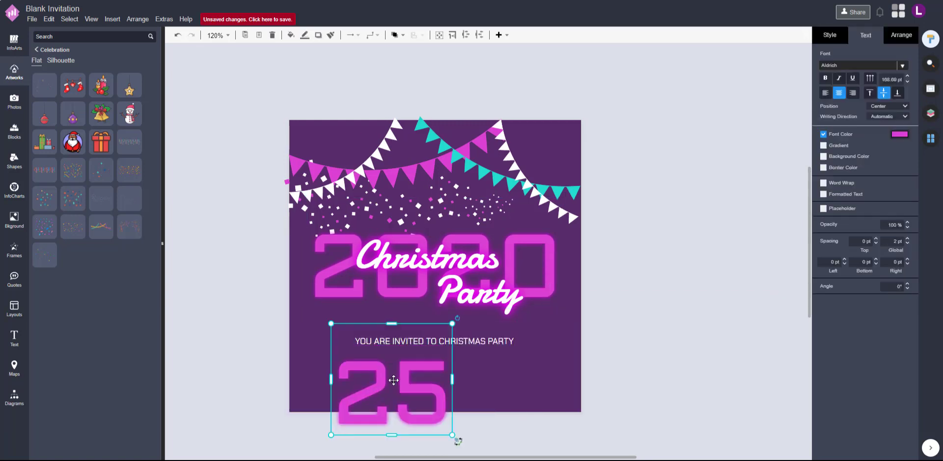
{"action": "left_click_drag", "start_coordinate": [453, 325], "coordinate": [394, 375]}
{"action": "left_click_drag", "start_coordinate": [372, 411], "coordinate": [373, 393]}
{"action": "left_click_drag", "start_coordinate": [355, 377], "coordinate": [361, 381]}
{"action": "left_click_drag", "start_coordinate": [376, 338], "coordinate": [369, 345]}
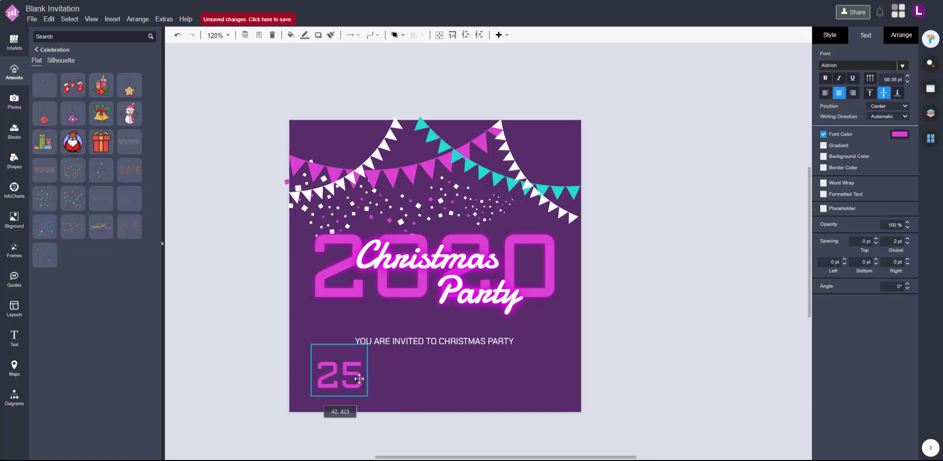
{"action": "left_click", "coordinate": [377, 369]}
Extend the "25" text to "25 DEC" and position it below the invitation line
{"action": "left_click", "coordinate": [348, 373]}
{"action": "double_click", "coordinate": [348, 373]}
{"action": "left_click", "coordinate": [364, 376]}
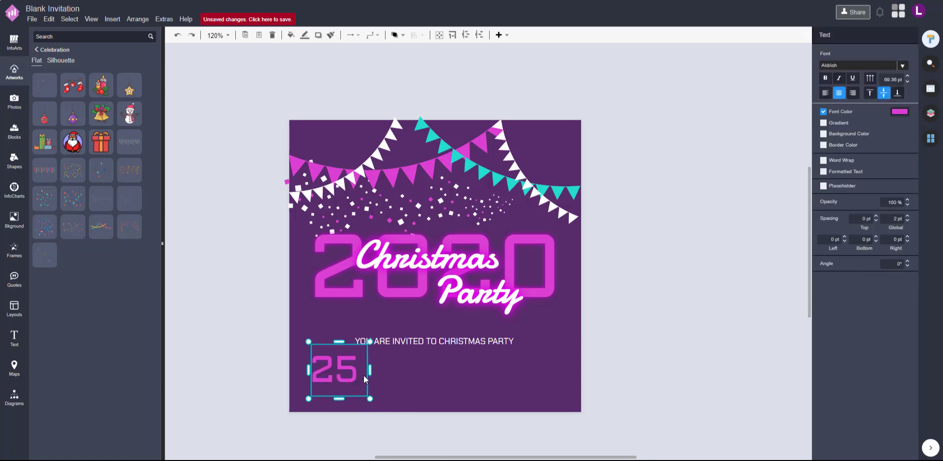
{"action": "type", "text": "DEC"}
{"action": "left_click", "coordinate": [516, 391]}
{"action": "left_click_drag", "start_coordinate": [407, 385], "coordinate": [430, 379]}
{"action": "left_click", "coordinate": [461, 372]}
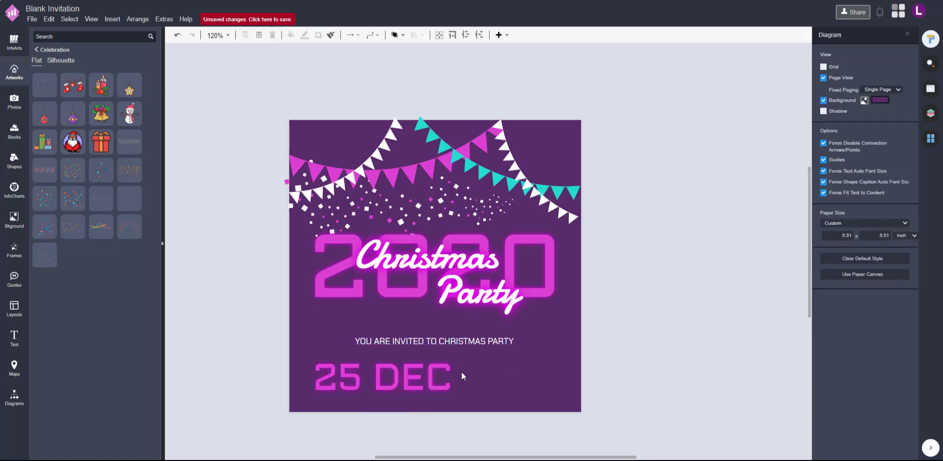
Add "8PM" to the end of the "25 DEC" text and reposition the line on the page
{"action": "left_click", "coordinate": [441, 372]}
{"action": "double_click", "coordinate": [442, 372]}
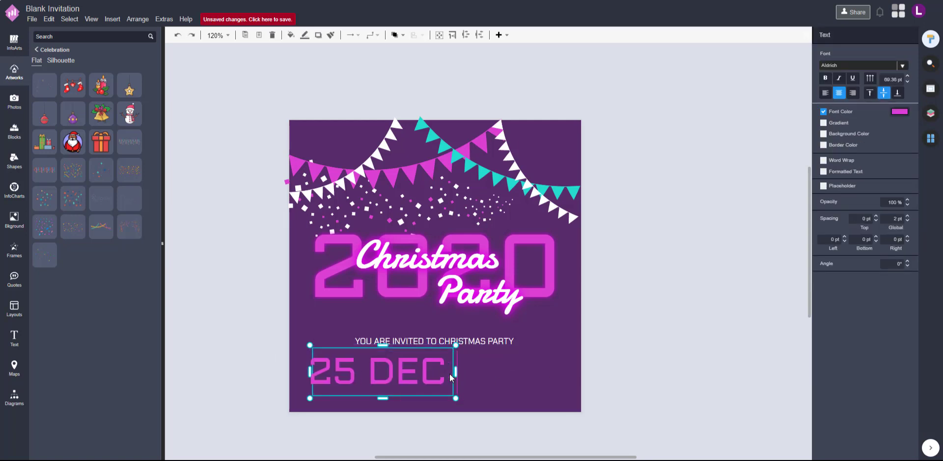
{"action": "type", "text": "8PM"}
{"action": "left_click", "coordinate": [505, 377]}
{"action": "left_click_drag", "start_coordinate": [474, 374], "coordinate": [497, 368]}
{"action": "left_click", "coordinate": [602, 353]}
Nudge the invitation line and the "25 DEC 8PM" line up slightly
{"action": "left_click", "coordinate": [491, 374]}
{"action": "left_click", "coordinate": [623, 337]}
{"action": "left_click", "coordinate": [497, 364]}
{"action": "left_click", "coordinate": [614, 341]}
{"action": "left_click", "coordinate": [490, 340]}
{"action": "left_click", "coordinate": [497, 372], "text": "shift"}
Insert a "|" separator so the date line reads "25 DEC | 8PM"
{"action": "double_click", "coordinate": [465, 365]}
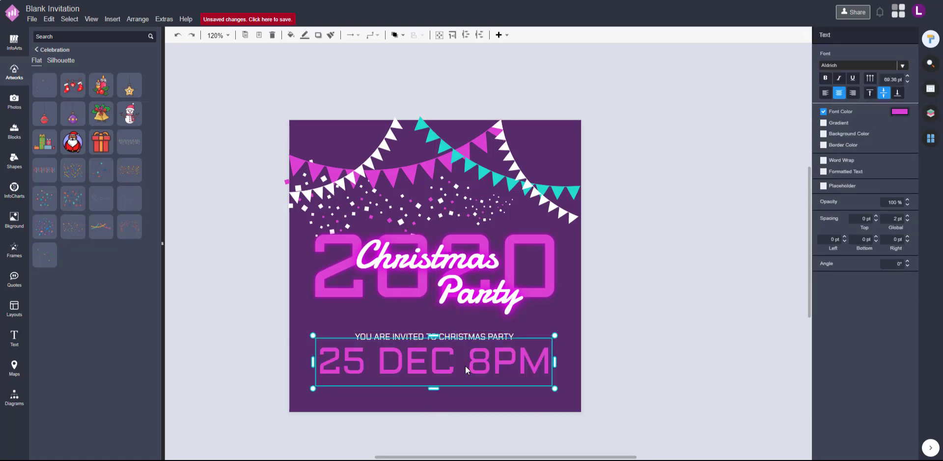
{"action": "double_click", "coordinate": [465, 365]}
{"action": "type", "text": "|"}
{"action": "left_click", "coordinate": [553, 381]}
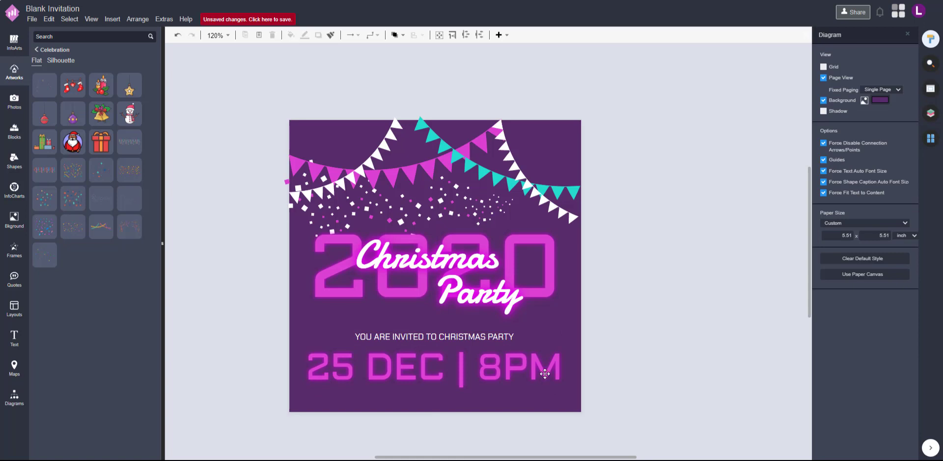
Shrink the "25 DEC | 8PM" line to about 60 pt and centre it with the invitation line on the page
{"action": "left_click_drag", "start_coordinate": [545, 373], "coordinate": [477, 370]}
{"action": "left_click", "coordinate": [561, 361]}
{"action": "left_click_drag", "start_coordinate": [487, 337], "coordinate": [487, 338]}
{"action": "left_click", "coordinate": [575, 327]}
{"action": "left_click", "coordinate": [473, 371]}
{"action": "left_click", "coordinate": [476, 338], "text": "shift"}
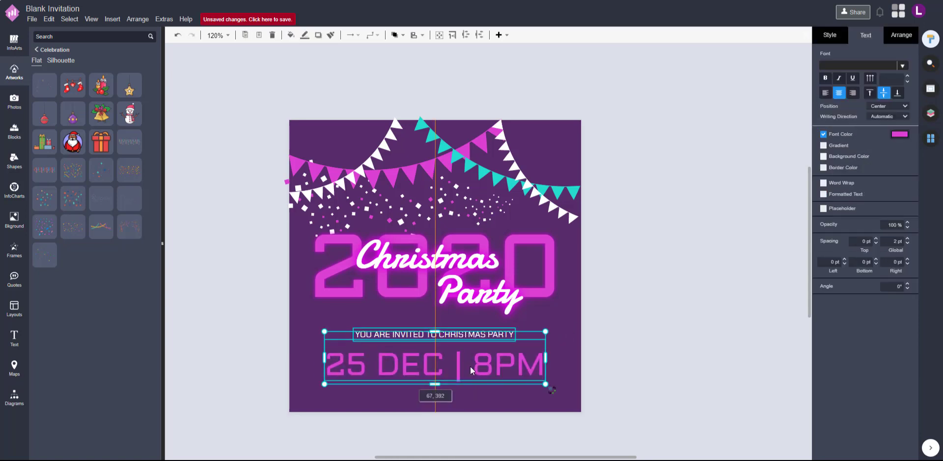
{"action": "left_click", "coordinate": [583, 362]}
Duplicate the invitation line, change the copy to "THE GRAND HALL HOTEL" and centre it below the date line
{"action": "left_click", "coordinate": [500, 336]}
{"action": "key", "text": "ctrl+c"}
{"action": "key", "text": "ctrl+v"}
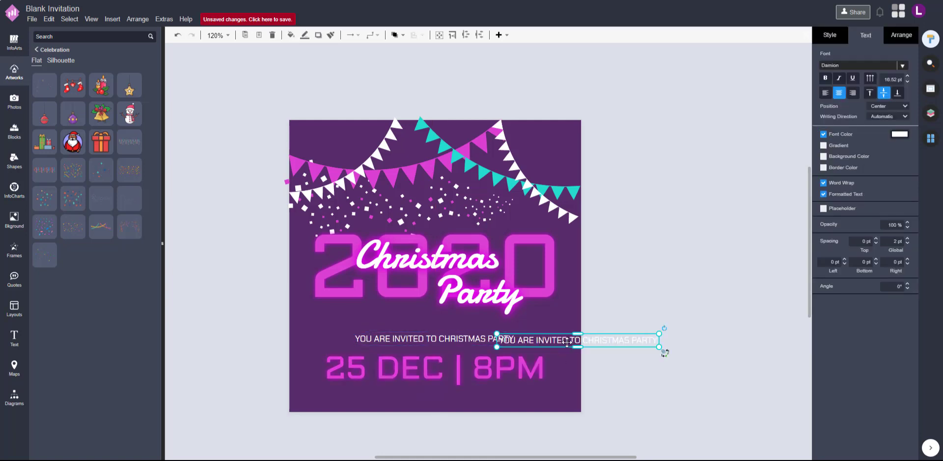
{"action": "left_click_drag", "start_coordinate": [568, 340], "coordinate": [427, 396]}
{"action": "double_click", "coordinate": [425, 397]}
{"action": "type", "text": "THE GRAND HALL HOTEL"}
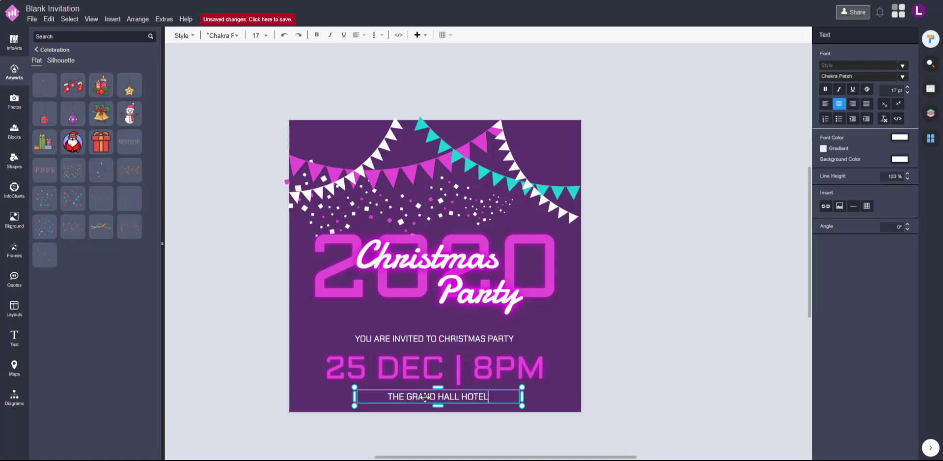
{"action": "left_click", "coordinate": [654, 346]}
{"action": "left_click_drag", "start_coordinate": [470, 400], "coordinate": [470, 399]}
{"action": "left_click", "coordinate": [570, 340]}
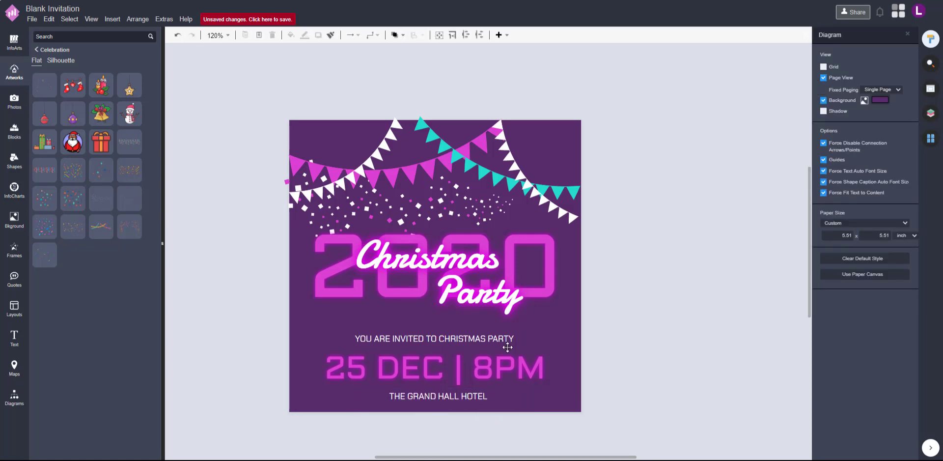
Move the bunting up so its ends extend slightly above the page's top edge
{"action": "scroll", "coordinate": [482, 383], "scroll_direction": "up", "scroll_amount": 4}
{"action": "left_click", "coordinate": [538, 406]}
{"action": "left_click", "coordinate": [754, 307]}
{"action": "scroll", "coordinate": [754, 308], "scroll_direction": "down", "scroll_amount": 3}
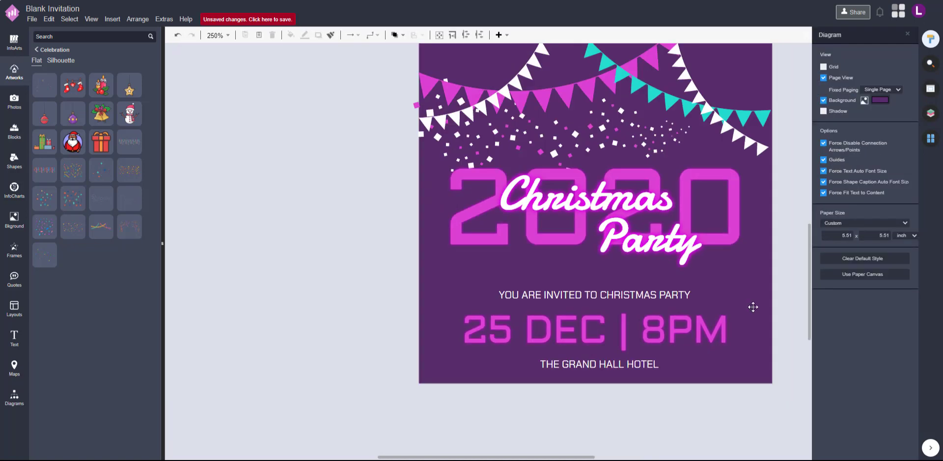
{"action": "scroll", "coordinate": [641, 395], "scroll_direction": "down", "scroll_amount": 2}
{"action": "left_click_drag", "start_coordinate": [521, 186], "coordinate": [521, 175]}
{"action": "left_click", "coordinate": [676, 325]}
{"action": "scroll", "coordinate": [676, 325], "scroll_direction": "right", "scroll_amount": 1}
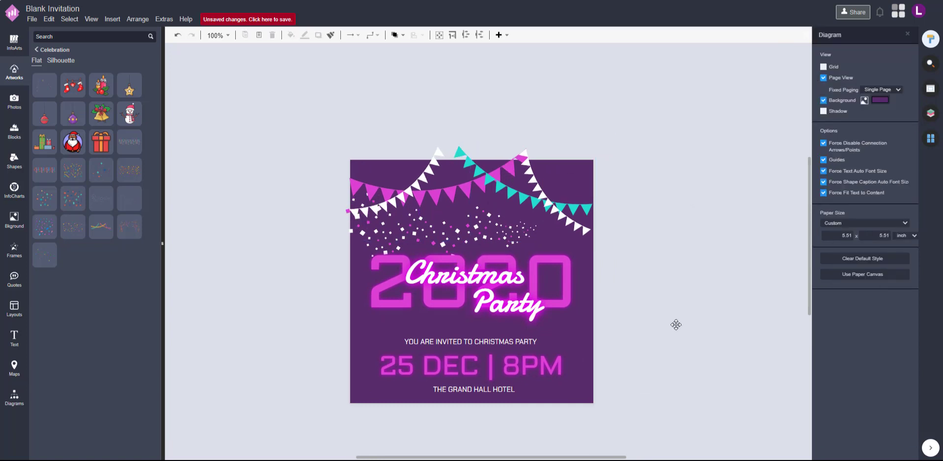
Shift the confetti slightly left, past the page's left edge
{"action": "left_click", "coordinate": [340, 243]}
{"action": "left_click_drag", "start_coordinate": [340, 243], "coordinate": [335, 245]}
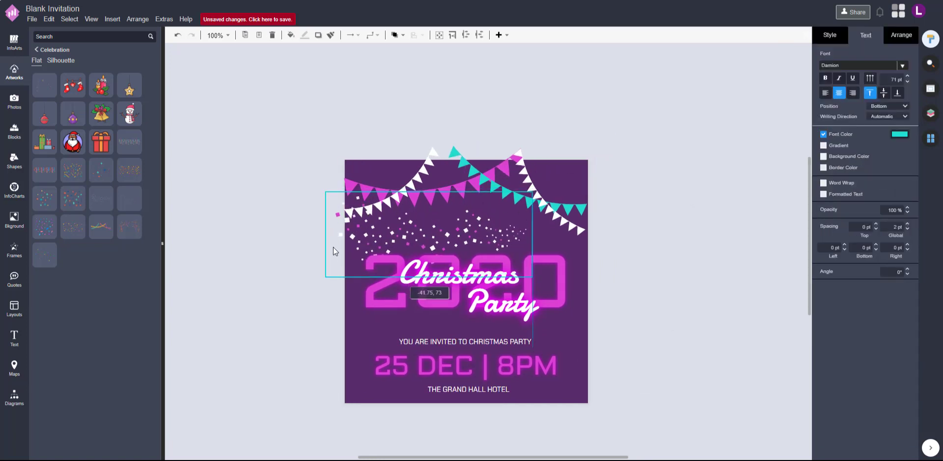
{"action": "left_click", "coordinate": [701, 269]}
Select the date, hotel and invitation lines together and nudge them up slightly
{"action": "left_click", "coordinate": [535, 365]}
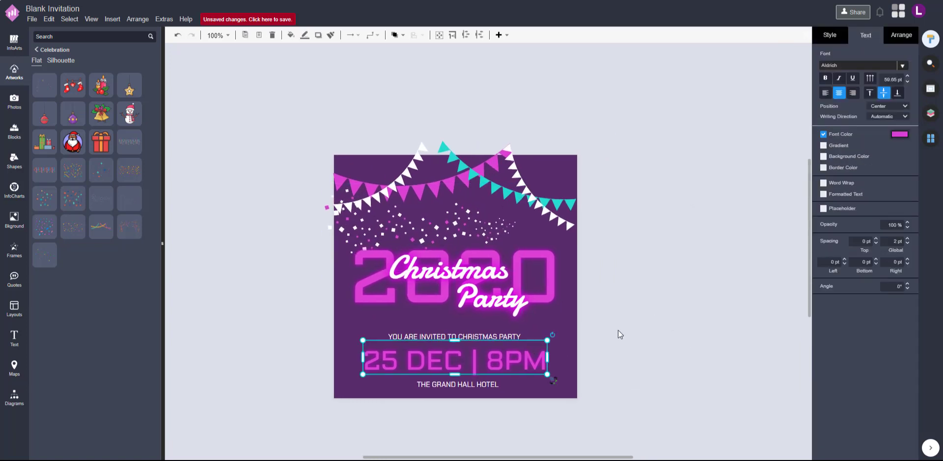
{"action": "left_click", "coordinate": [618, 330]}
{"action": "left_click", "coordinate": [503, 390]}
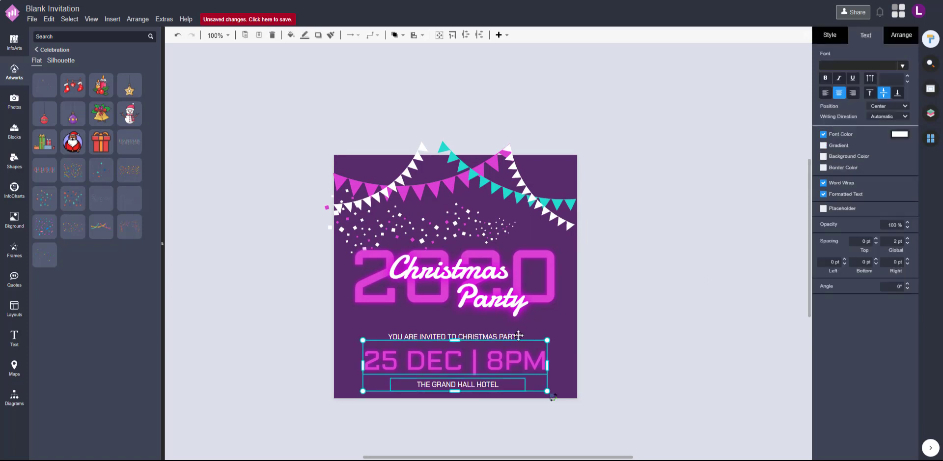
{"action": "left_click", "coordinate": [630, 318]}
{"action": "scroll", "coordinate": [644, 342], "scroll_direction": "right", "scroll_amount": 1}
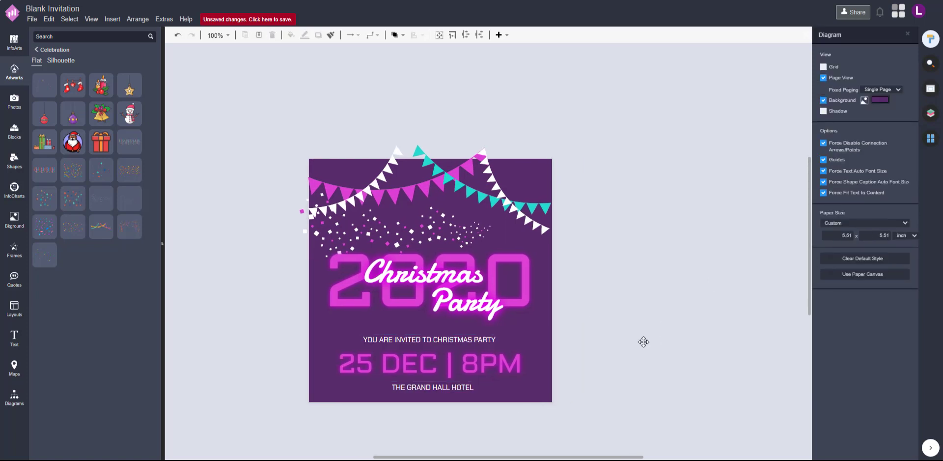
Try moving the confetti toward the page's upper right, and undo it
{"action": "left_click", "coordinate": [478, 185]}
{"action": "left_click", "coordinate": [278, 278]}
{"action": "left_click_drag", "start_coordinate": [305, 245], "coordinate": [538, 173]}
{"action": "key", "text": "ctrl+z"}
{"action": "scroll", "coordinate": [578, 303], "scroll_direction": "up", "scroll_amount": 1}
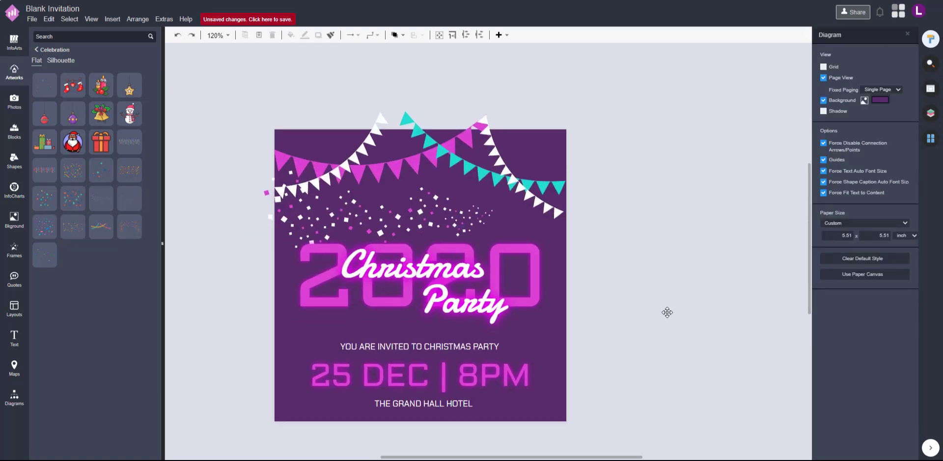
{"action": "left_click", "coordinate": [483, 125]}
{"action": "left_click", "coordinate": [763, 215]}
Try bluish-purple page background colours such as 372F69, 373369 and 533769
{"action": "left_click", "coordinate": [882, 100]}
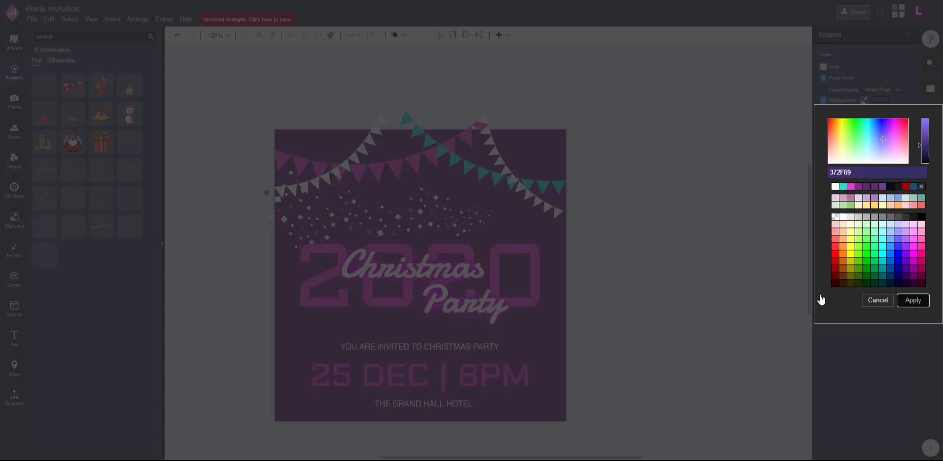
{"action": "left_click", "coordinate": [913, 300]}
{"action": "left_click", "coordinate": [882, 101]}
{"action": "left_click", "coordinate": [883, 141]}
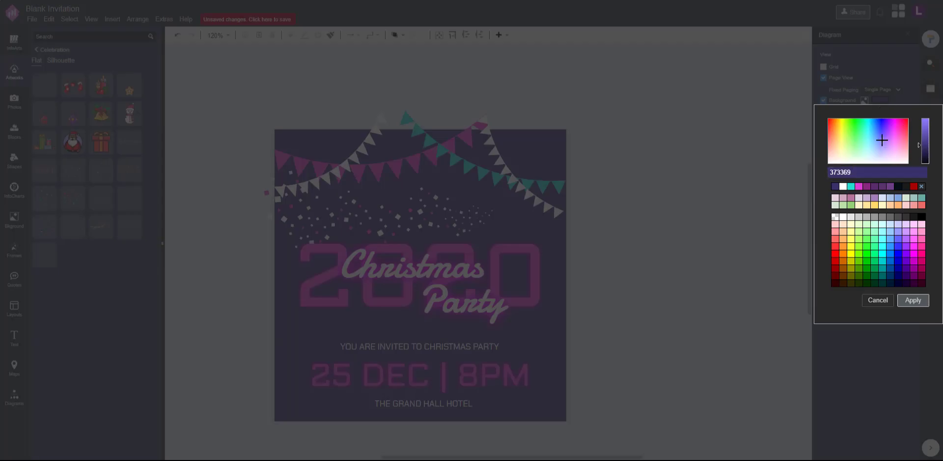
{"action": "left_click", "coordinate": [914, 300]}
{"action": "left_click", "coordinate": [880, 101]}
{"action": "left_click", "coordinate": [890, 142]}
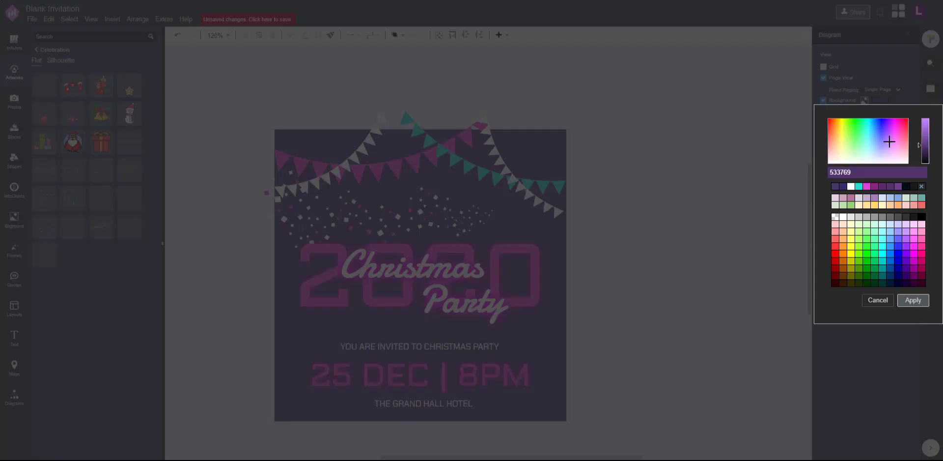
{"action": "left_click", "coordinate": [902, 302]}
Set the page background to the dark purple 3D274A
{"action": "left_click", "coordinate": [880, 101]}
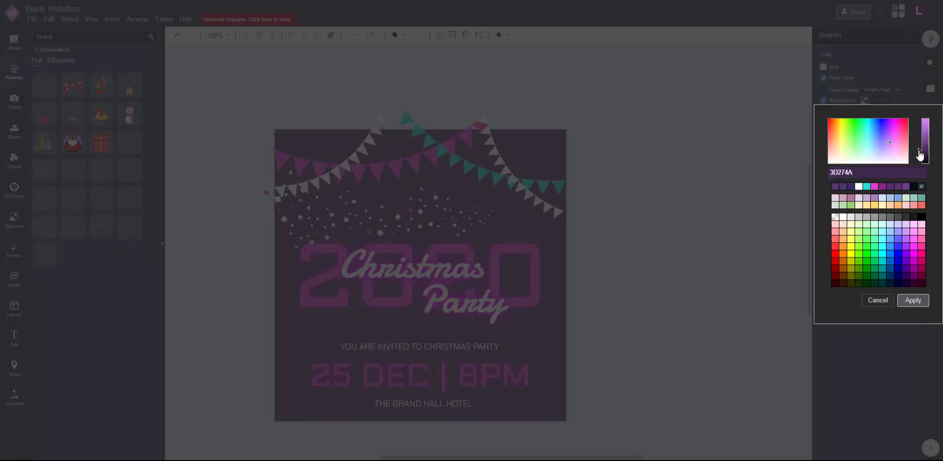
{"action": "left_click", "coordinate": [919, 303]}
{"action": "scroll", "coordinate": [542, 253], "scroll_direction": "up", "scroll_amount": 1}
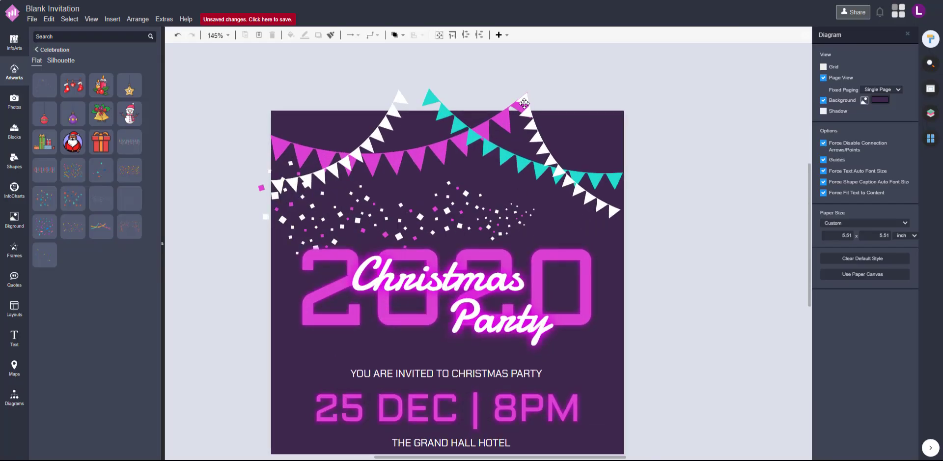
Recolour the left white string of the bunting turquoise 23DBCF
{"action": "left_click", "coordinate": [505, 112]}
{"action": "left_click", "coordinate": [687, 266]}
{"action": "scroll", "coordinate": [676, 337], "scroll_direction": "down", "scroll_amount": 2}
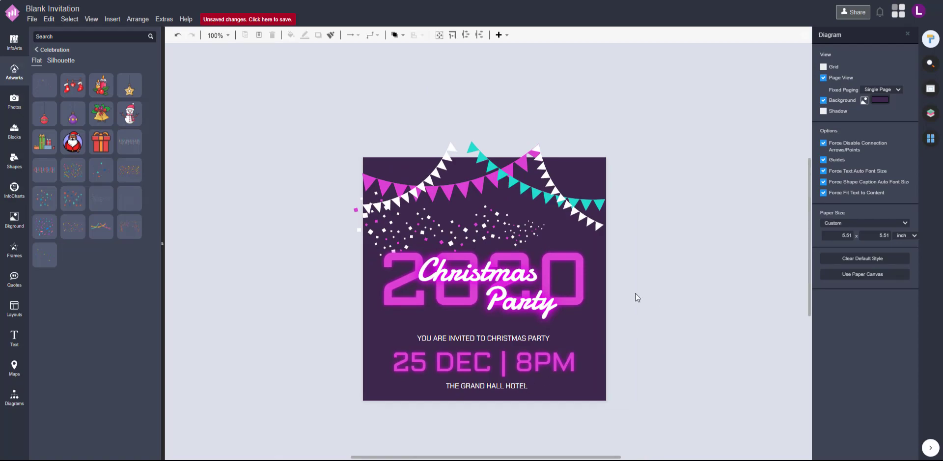
{"action": "left_click", "coordinate": [453, 155]}
{"action": "left_click", "coordinate": [839, 35]}
{"action": "left_click", "coordinate": [900, 70]}
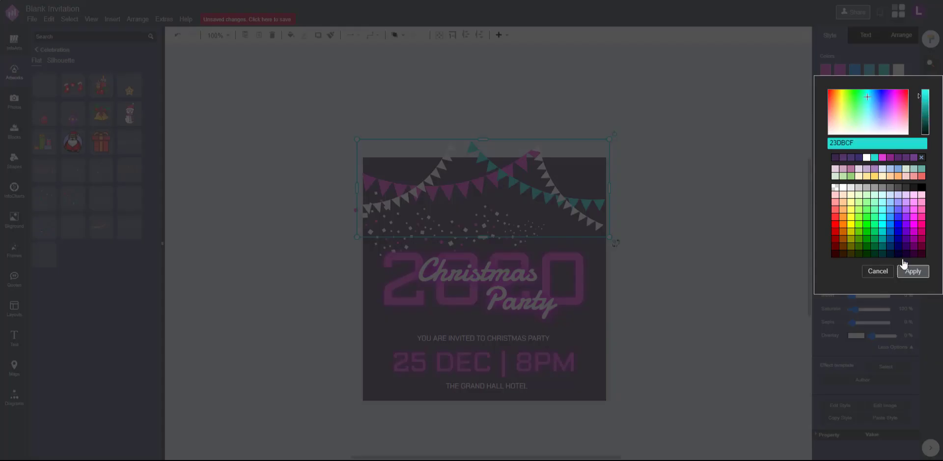
{"action": "left_click", "coordinate": [908, 270]}
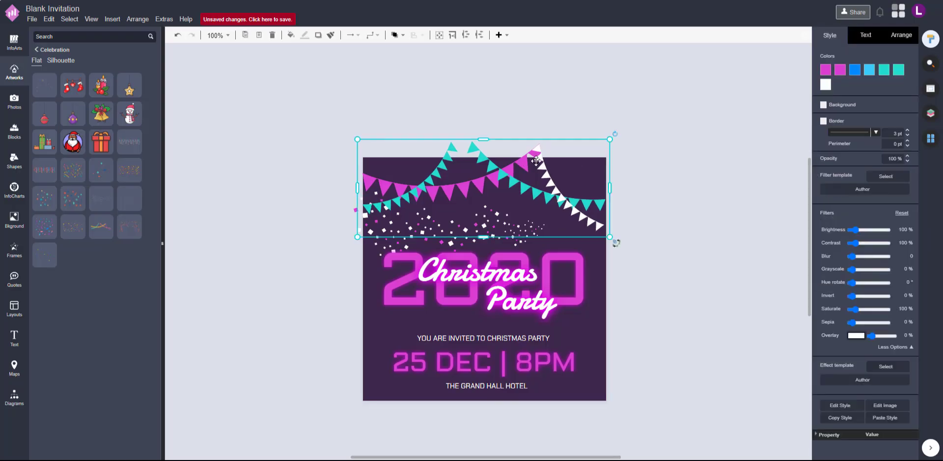
{"action": "left_click", "coordinate": [722, 269]}
Examine the placement of the 2020 Christmas Party title texts and the bunting on the page
{"action": "mouse_move", "coordinate": [336, 214]}
{"action": "left_mouse_down"}
{"action": "mouse_move", "coordinate": [345, 165]}
{"action": "mouse_move", "coordinate": [335, 141]}
{"action": "mouse_move", "coordinate": [324, 203]}
{"action": "left_mouse_up"}
{"action": "left_click", "coordinate": [520, 119]}
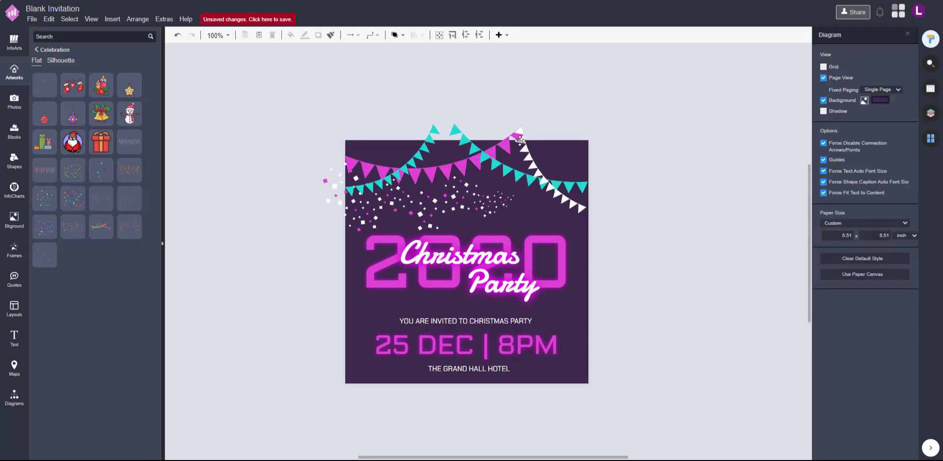
{"action": "left_click", "coordinate": [520, 140]}
{"action": "left_click", "coordinate": [698, 345]}
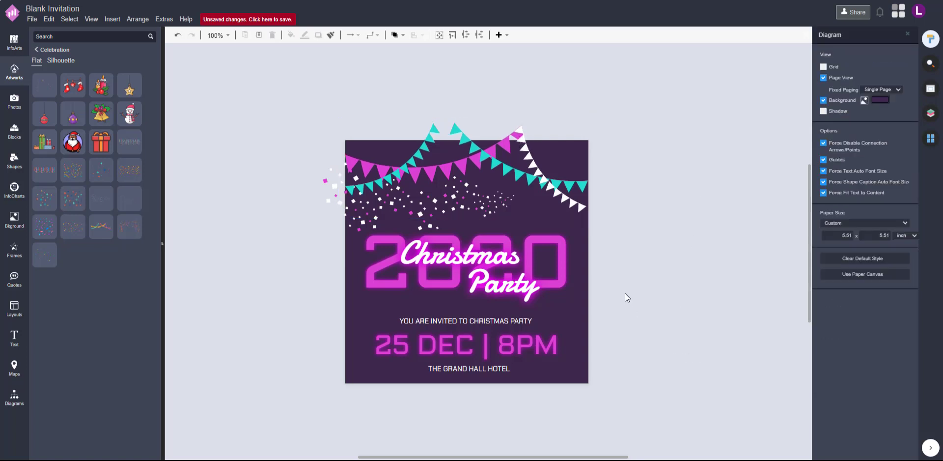
{"action": "left_click_drag", "start_coordinate": [693, 319], "coordinate": [314, 214]}
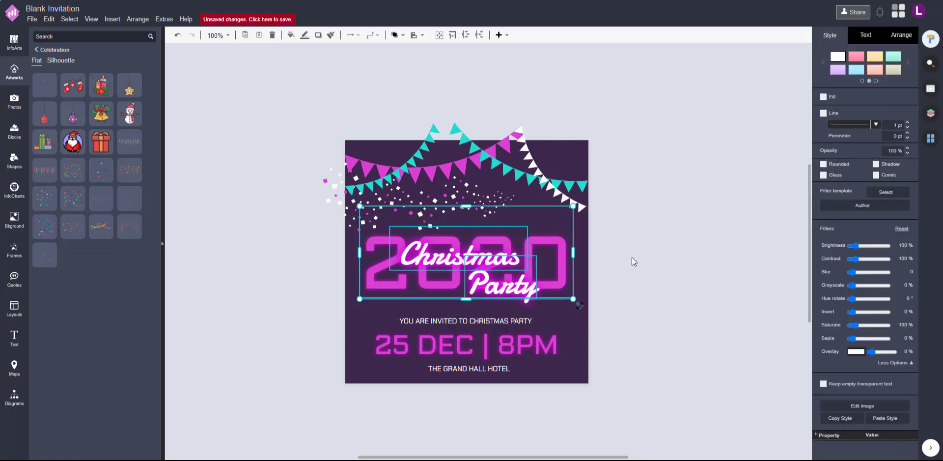
{"action": "left_click", "coordinate": [650, 342]}
{"action": "left_click_drag", "start_coordinate": [208, 237], "coordinate": [207, 239]}
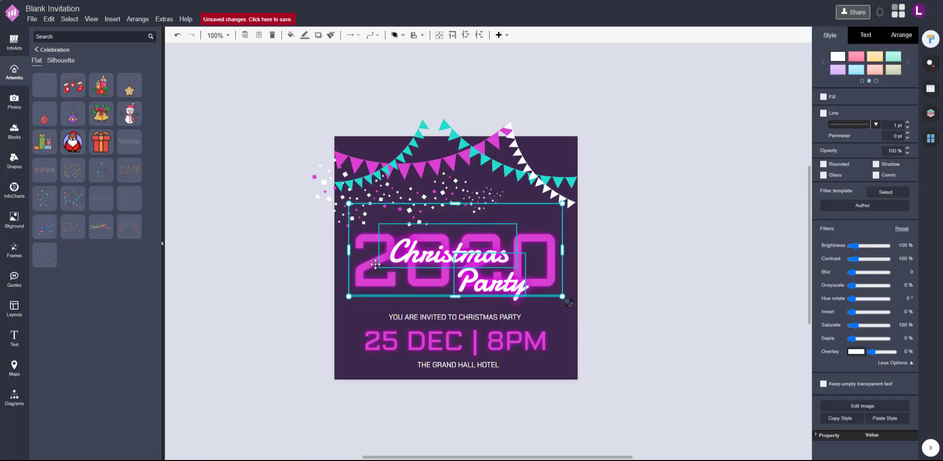
{"action": "left_click", "coordinate": [650, 287]}
{"action": "left_click", "coordinate": [526, 140]}
{"action": "left_click", "coordinate": [644, 187]}
{"action": "left_click", "coordinate": [531, 148]}
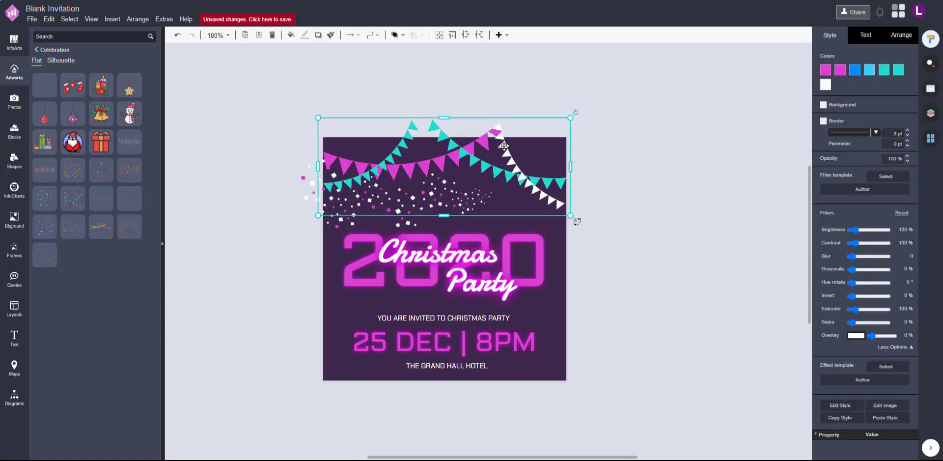
{"action": "left_click", "coordinate": [670, 207]}
Examine the invitation, date and hotel lines and the overall layout of the finished design
{"action": "scroll", "coordinate": [544, 324], "scroll_direction": "up", "scroll_amount": 1}
{"action": "left_click", "coordinate": [525, 331]}
{"action": "left_click_drag", "start_coordinate": [536, 322], "coordinate": [514, 335]}
{"action": "left_click_drag", "start_coordinate": [481, 344], "coordinate": [490, 344]}
{"action": "left_click", "coordinate": [609, 319]}
{"action": "scroll", "coordinate": [609, 320], "scroll_direction": "down", "scroll_amount": 2}
{"action": "left_click", "coordinate": [513, 318]}
{"action": "left_click", "coordinate": [634, 308]}
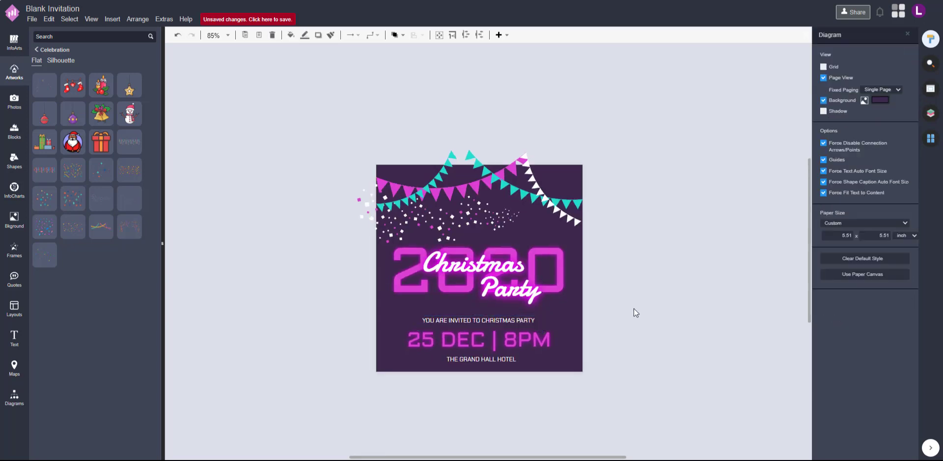
{"action": "left_click", "coordinate": [501, 358]}
{"action": "left_click_drag", "start_coordinate": [656, 390], "coordinate": [322, 305]}
{"action": "left_click", "coordinate": [600, 302]}
{"action": "scroll", "coordinate": [584, 316], "scroll_direction": "up", "scroll_amount": 2}
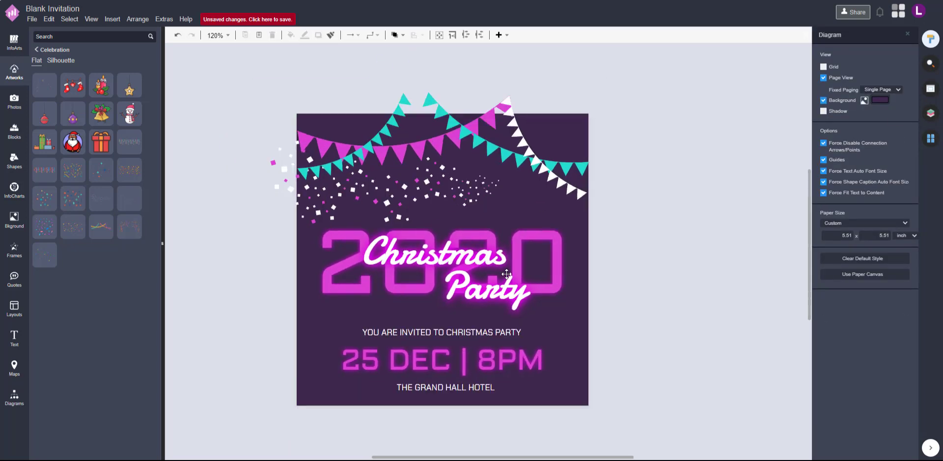
{"action": "left_click_drag", "start_coordinate": [644, 289], "coordinate": [636, 291]}
{"action": "left_click", "coordinate": [485, 110]}
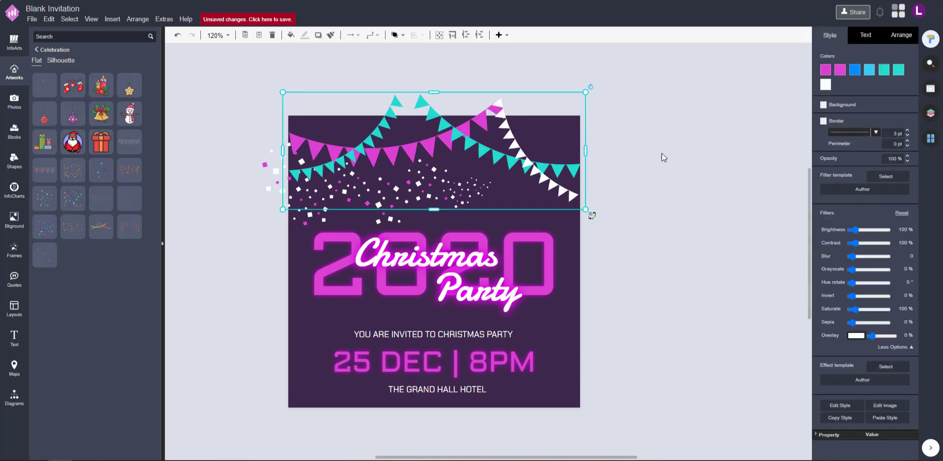
{"action": "left_click", "coordinate": [661, 156]}
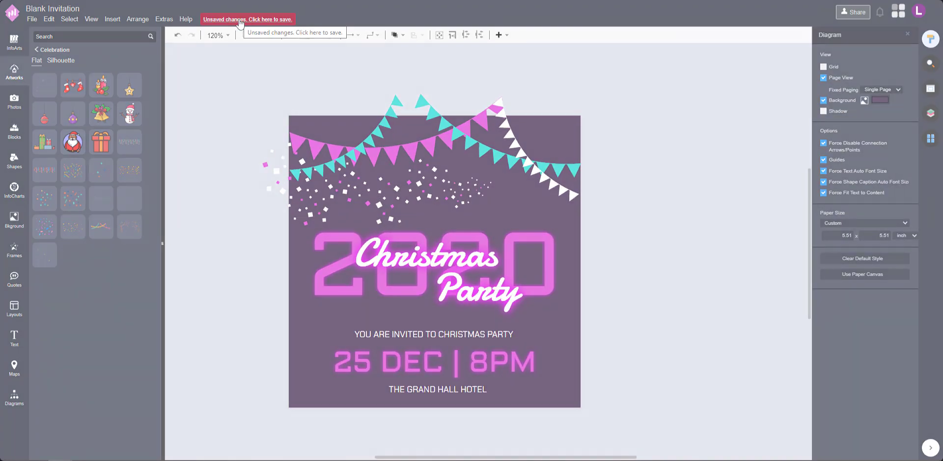